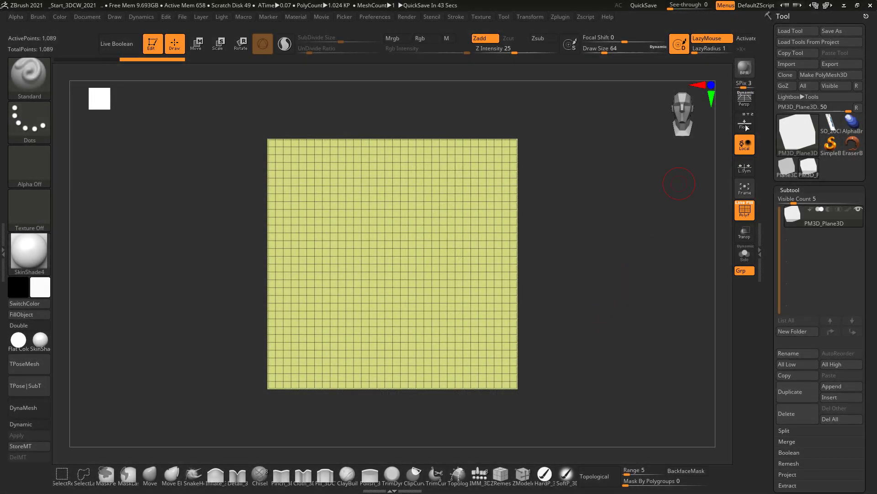
Step: Dock the Dynamics palette beside the canvas and collapse the Zplugin palette beneath it
click(798, 134)
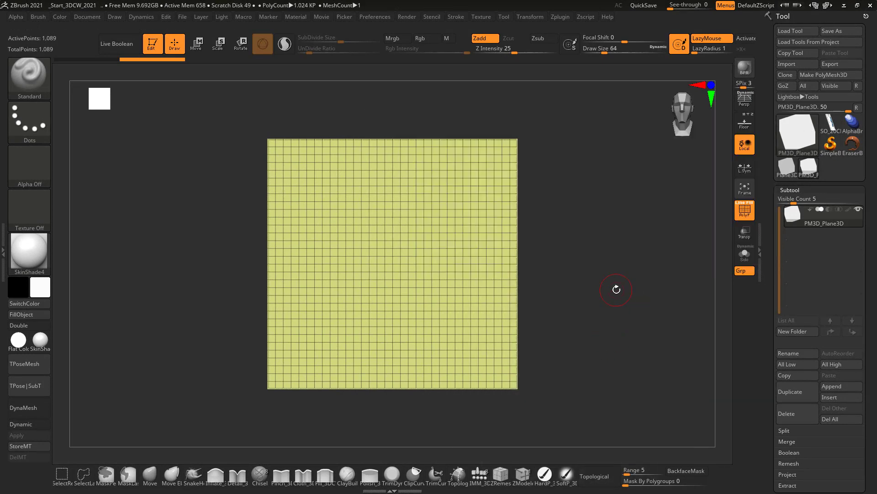
click(141, 17)
click(132, 21)
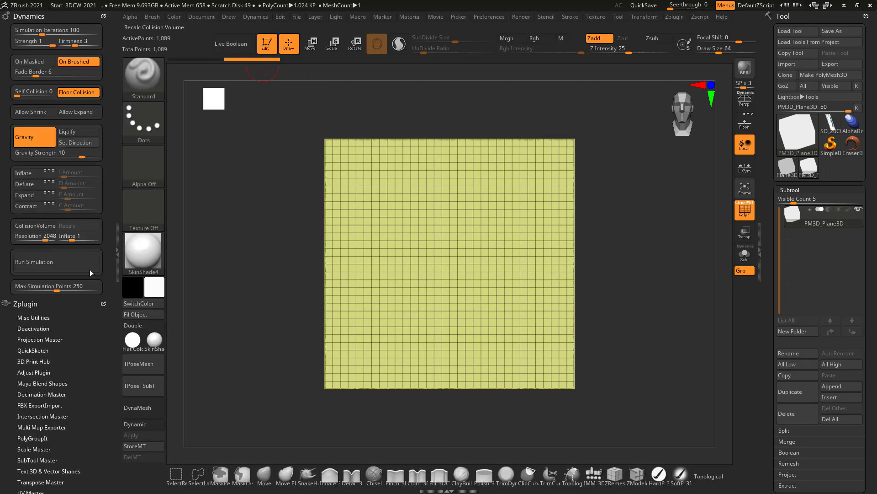
click(29, 305)
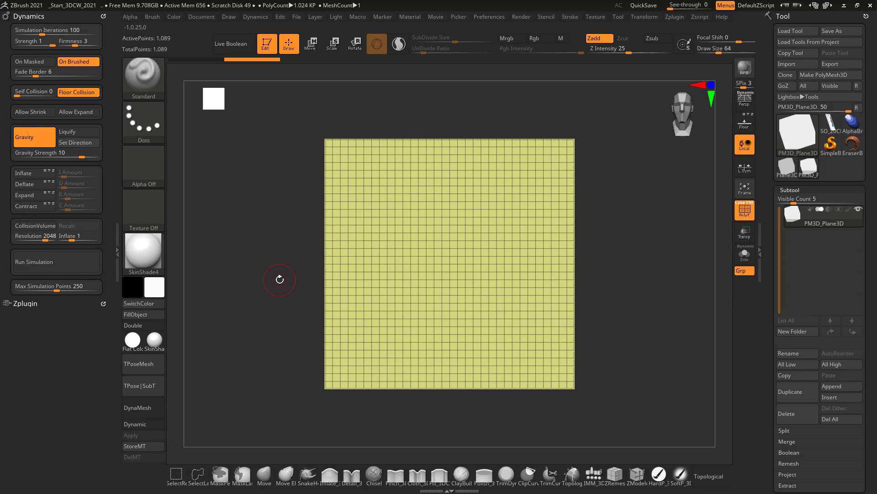
Step: Set the dynamics simulation iterations to 300, firmness to 2 and gravity strength to 15
click(63, 28)
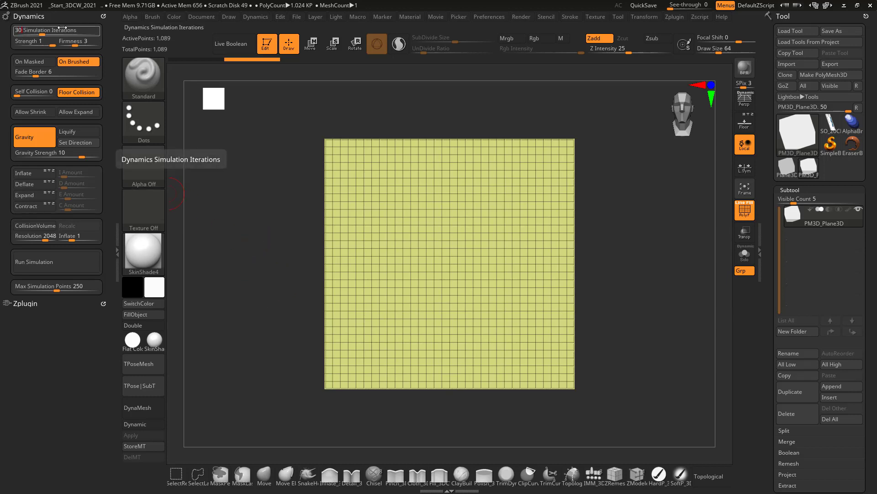
text(300)
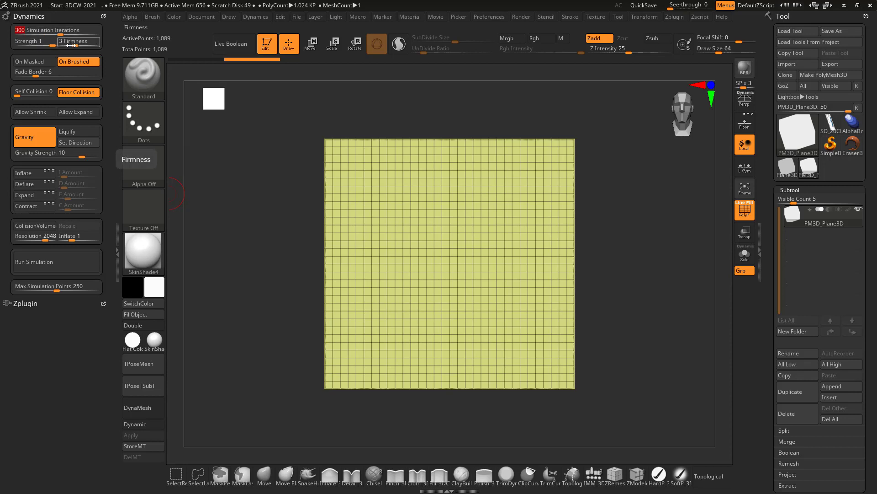
click(70, 41)
key(Return)
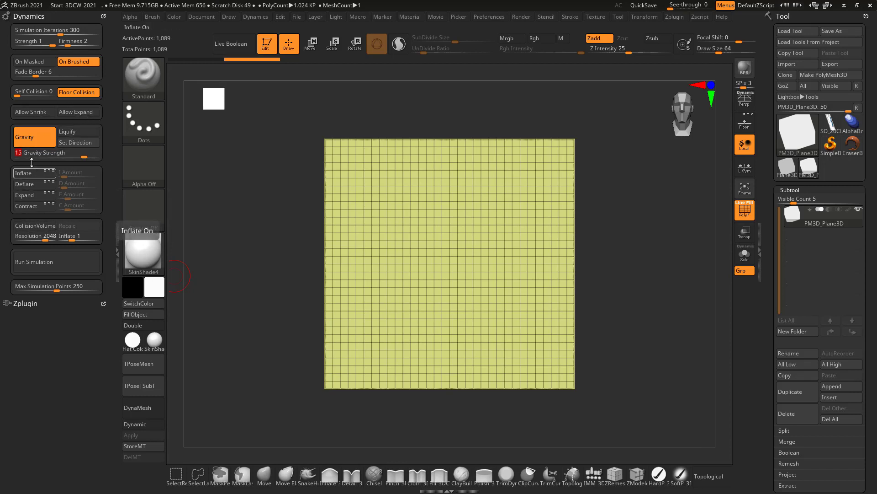
Step: Enable Deflate and Contract for the simulation, with a deflate amount of 0.01 and a contract amount of 0.5
click(28, 184)
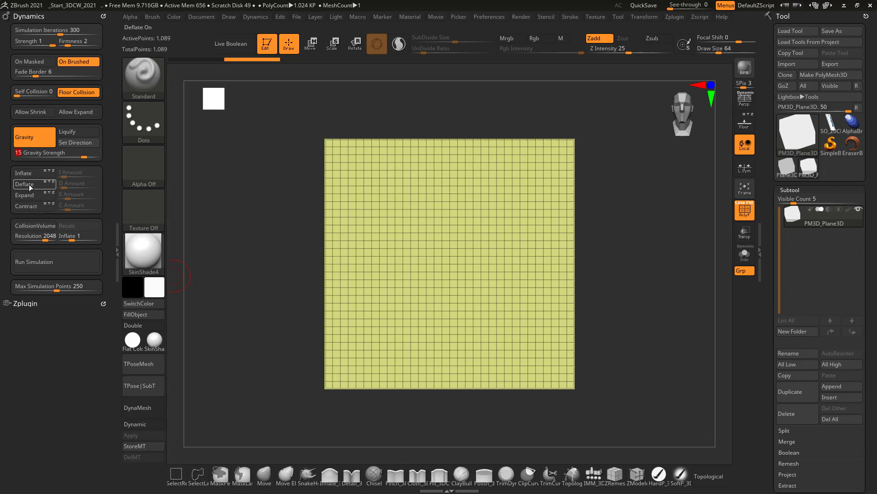
click(28, 206)
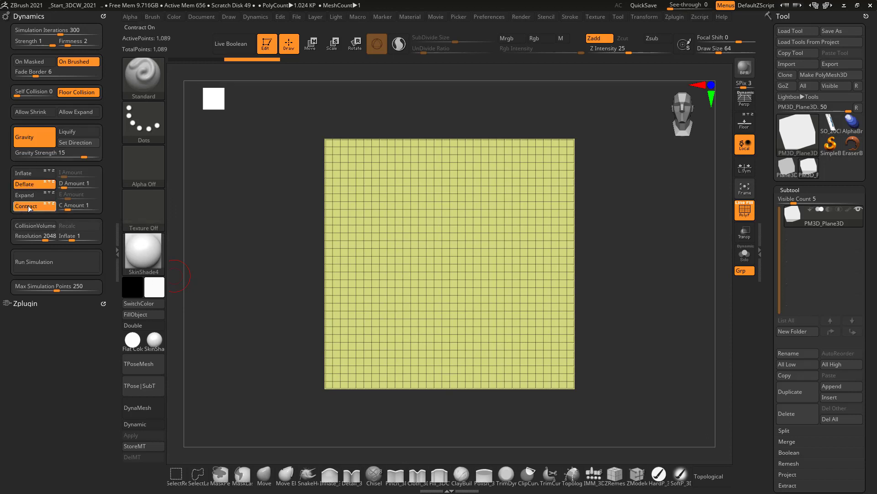
click(89, 184)
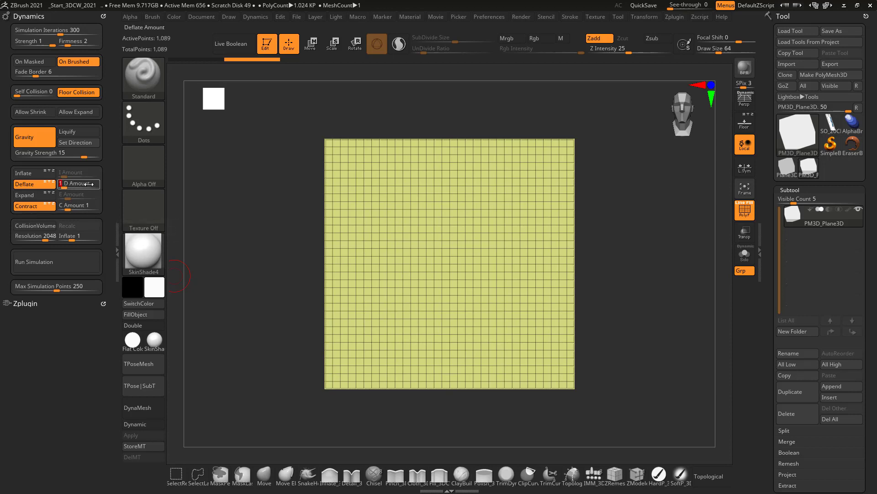
text(0.01)
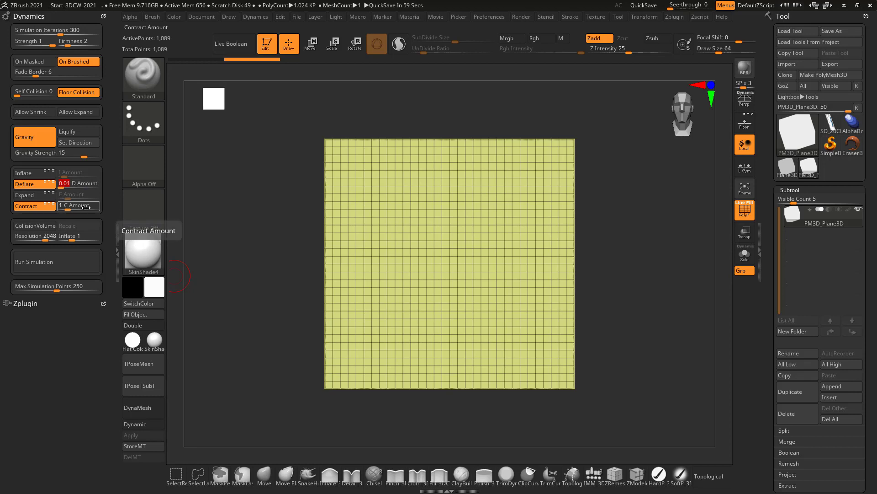
click(83, 207)
text(0.6)
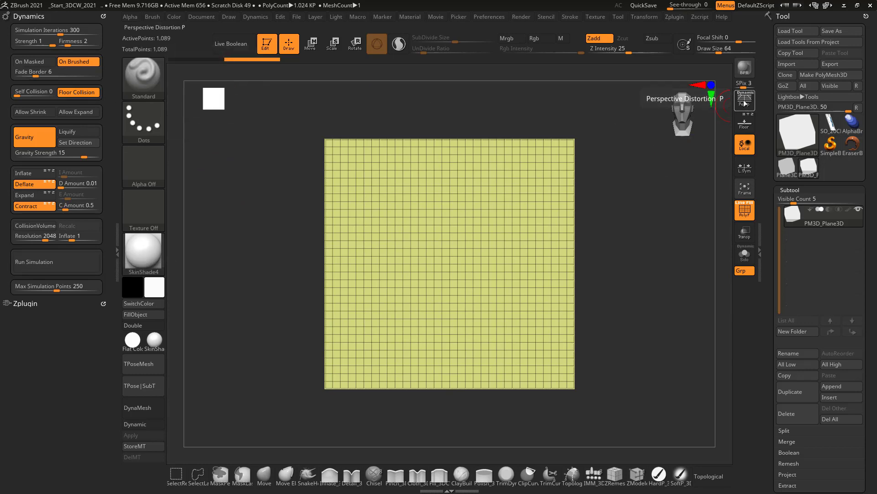
Step: Show the floor grid, run the simulation on the plane with Floor Collision on, and undo the result
click(744, 131)
right_drag(470, 211, 483, 234)
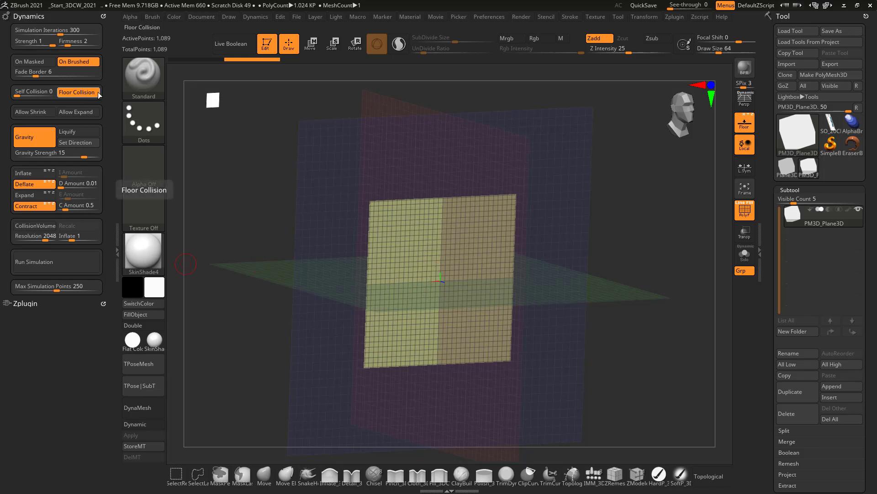
click(54, 262)
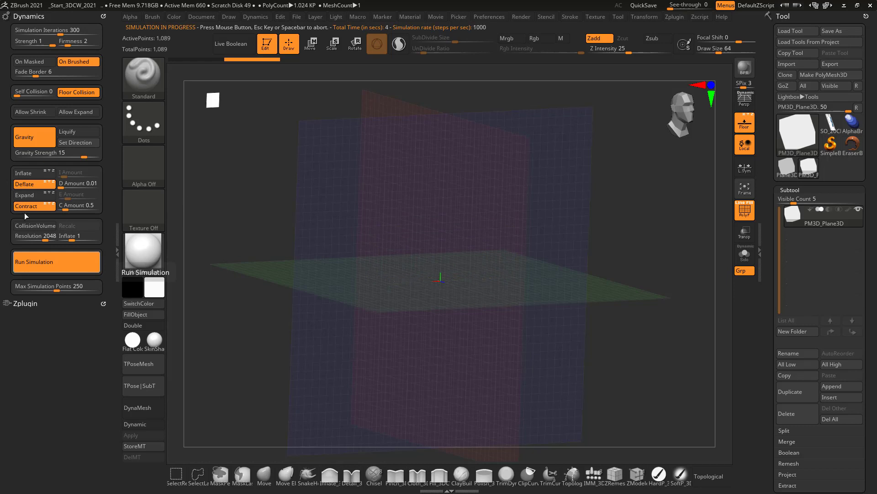
click(64, 265)
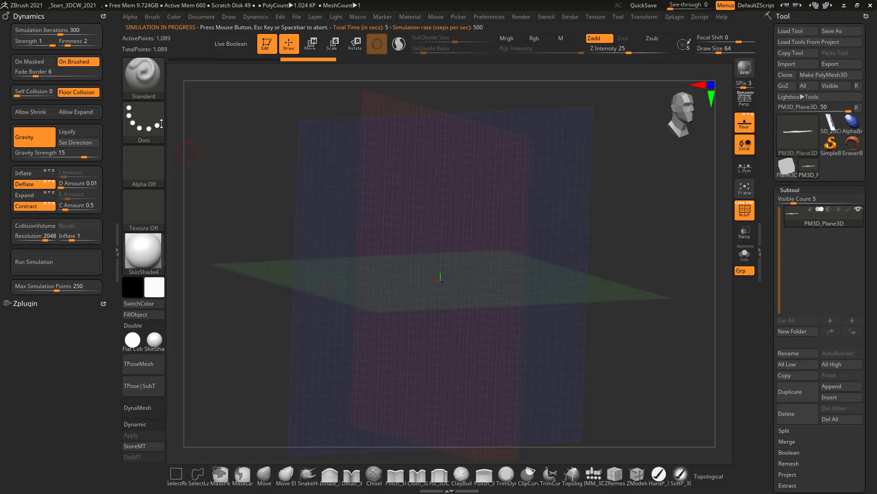
key(ctrl+z)
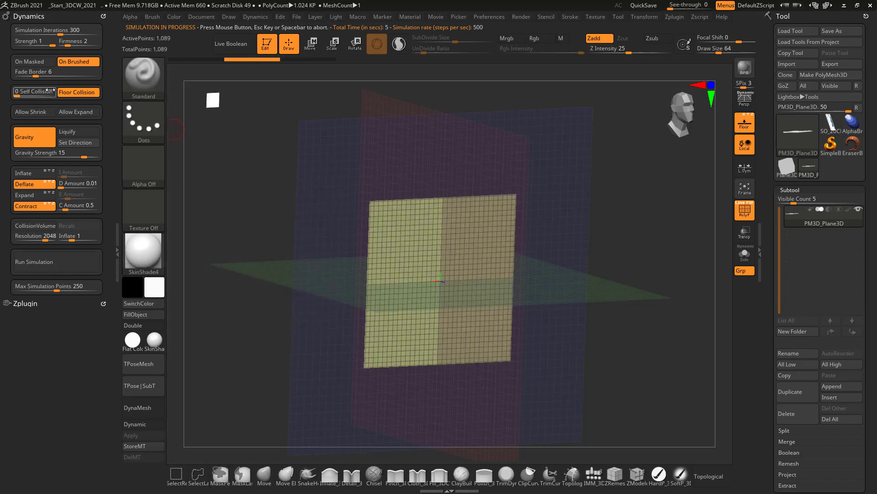
Step: Turn off Floor Collision, test the simulation on the plane, and undo the result
click(81, 95)
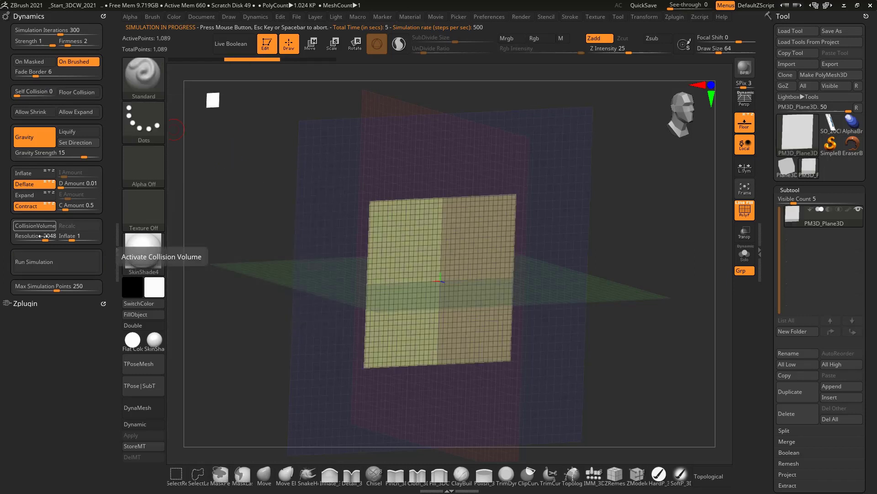
click(44, 263)
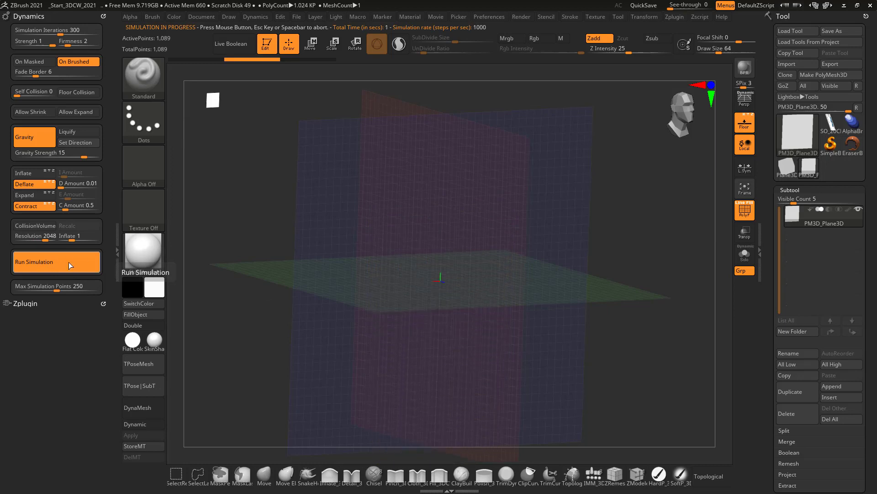
key(ctrl+z)
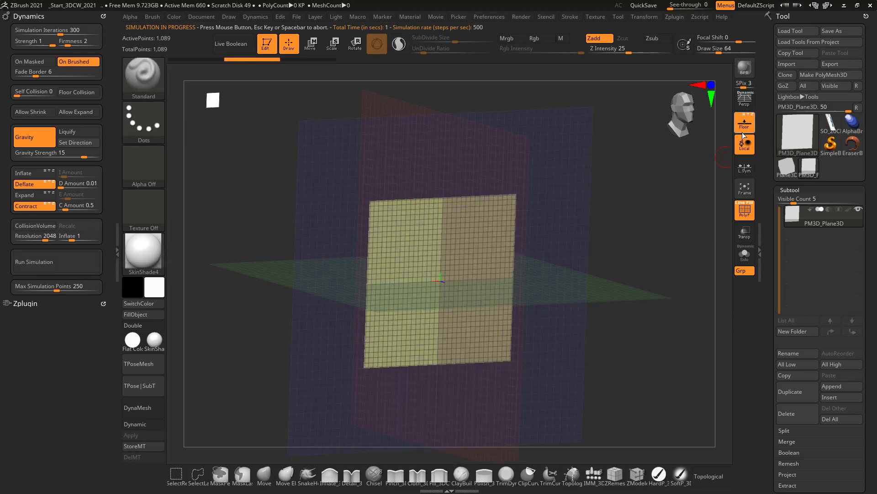
Step: Hide the floor grid, run the simulation on the unmasked plane in front view, and restore the plane
click(743, 129)
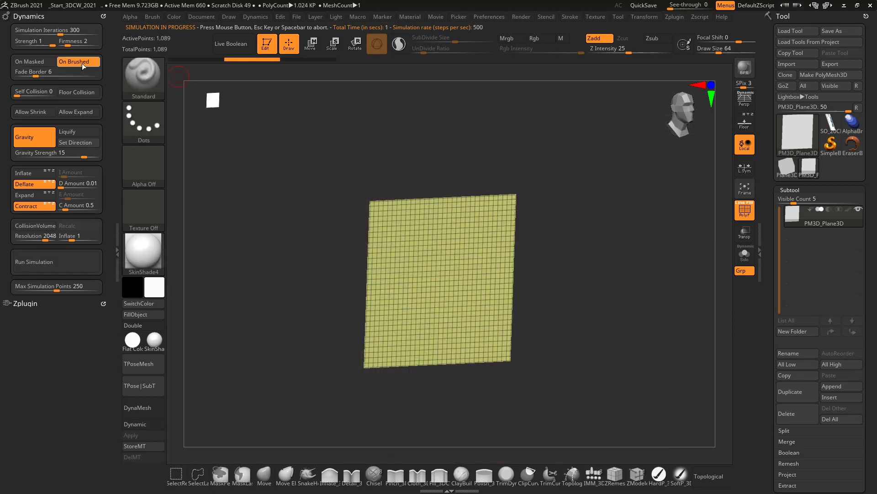
shift+right_drag(257, 162, 235, 155)
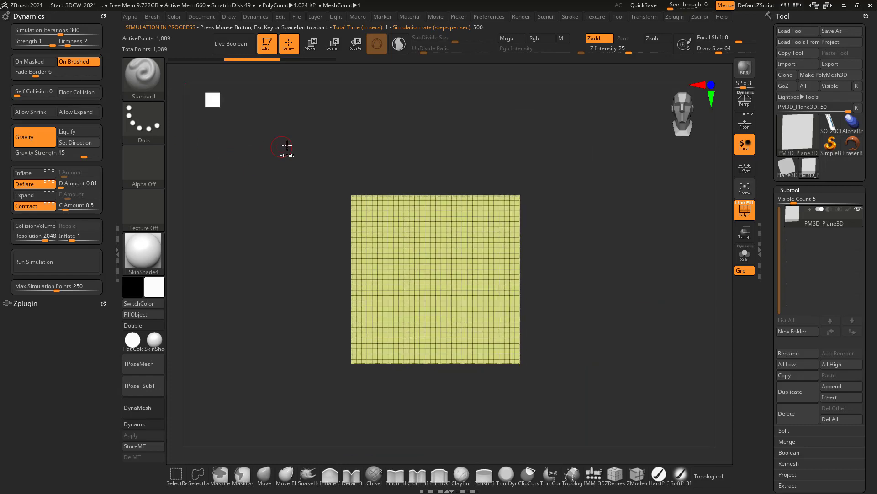
mouse_move(287, 145)
ctrl+right_down()
mouse_move(293, 171)
mouse_move(270, 160)
ctrl+right_up()
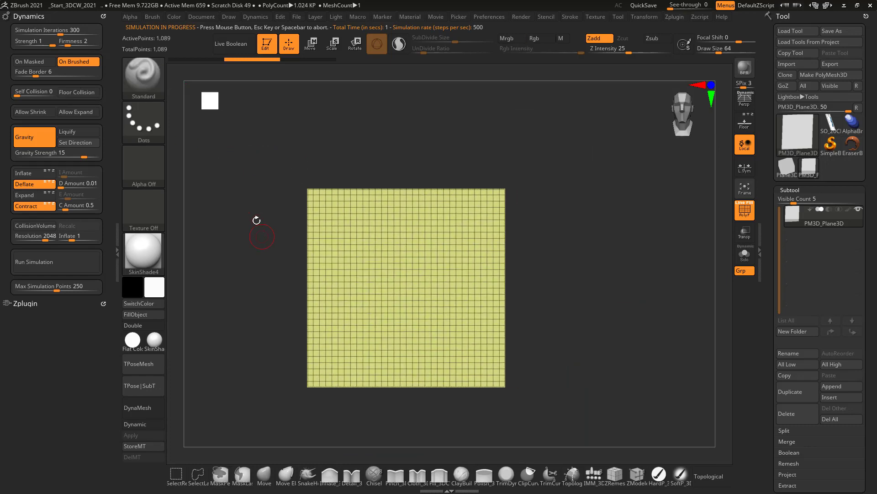
click(43, 269)
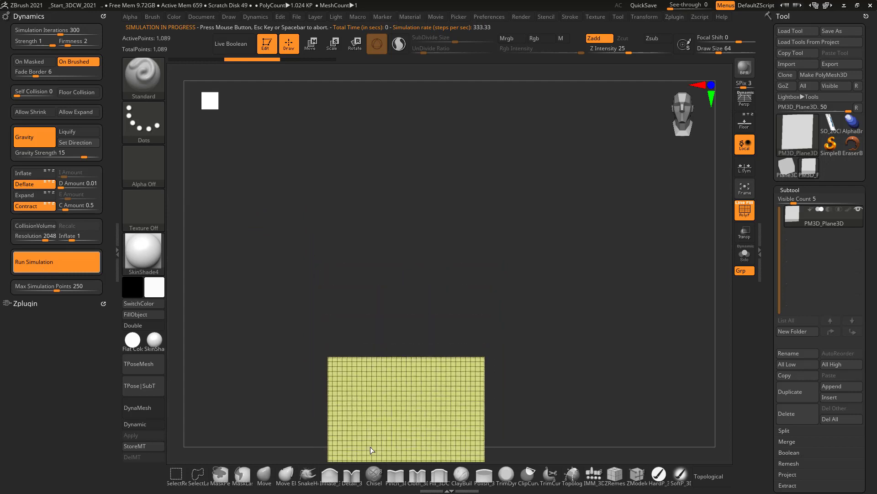
click(65, 268)
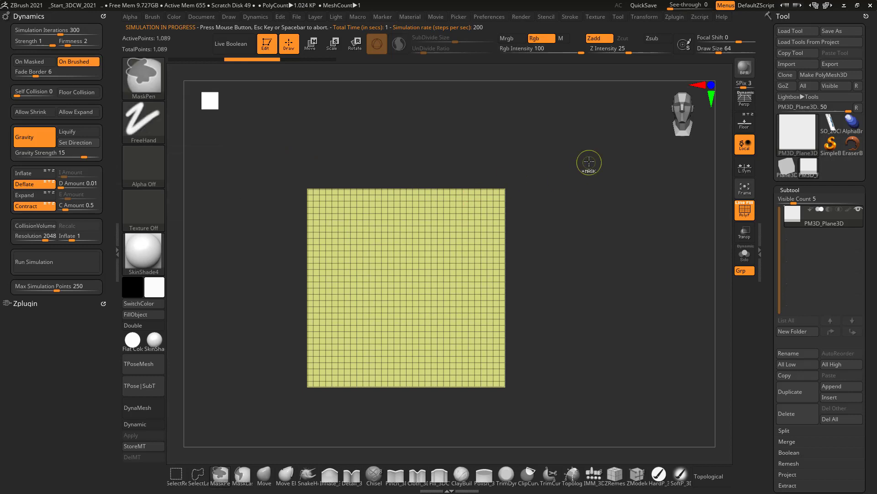
Step: Mask a thin strip along the plane's top edge and run the simulation with Deflate and Contract on
mouse_move(588, 161)
ctrl+mouse_down()
mouse_move(251, 202)
mouse_move(260, 199)
ctrl+mouse_up()
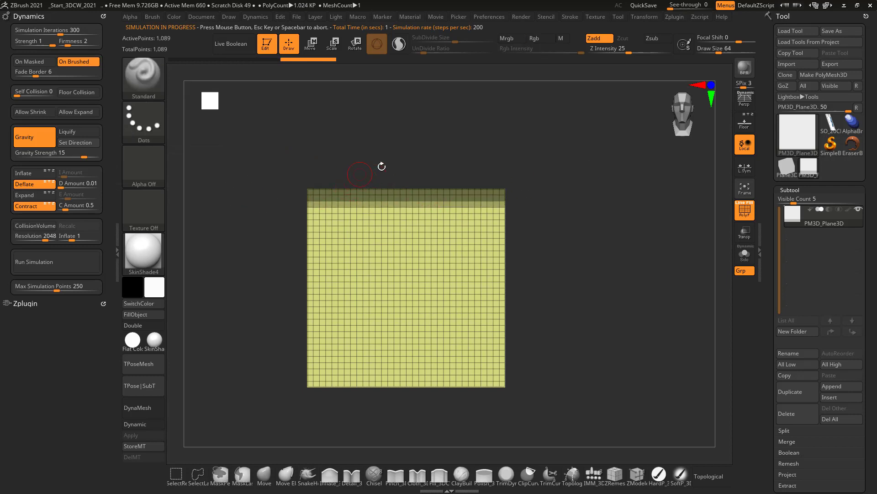
alt+drag(382, 167, 393, 165)
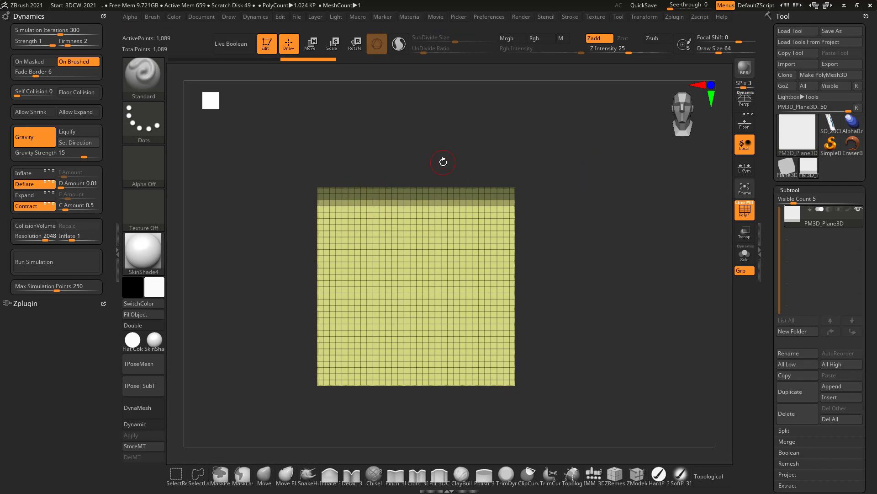
click(57, 263)
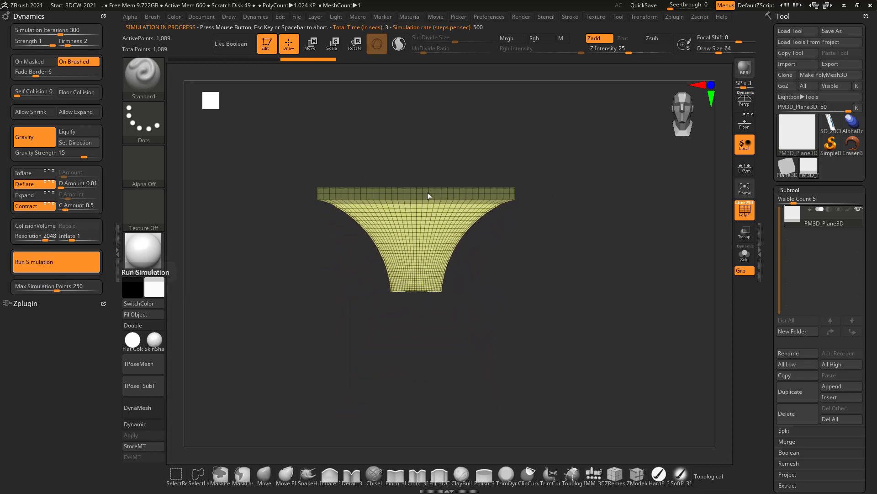
click(365, 269)
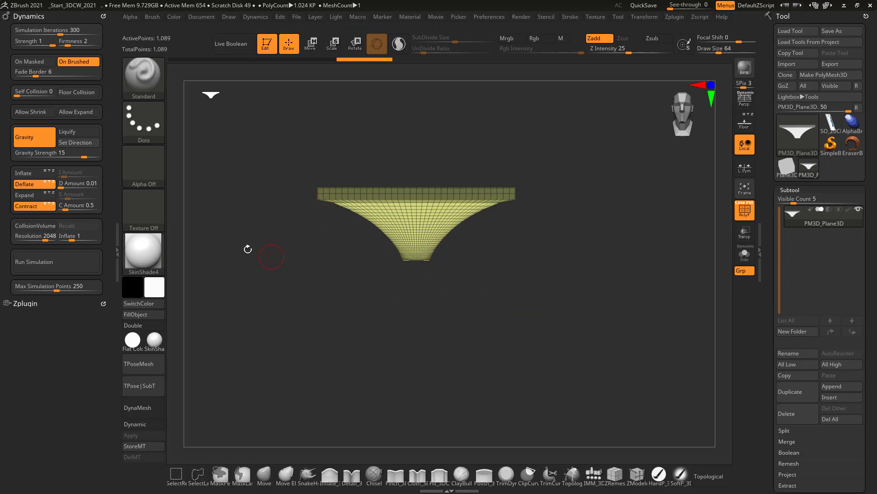
Step: Undo the last simulation and rerun it on the masked plane with Deflate and Contract turned off
click(29, 185)
key(ctrl+z)
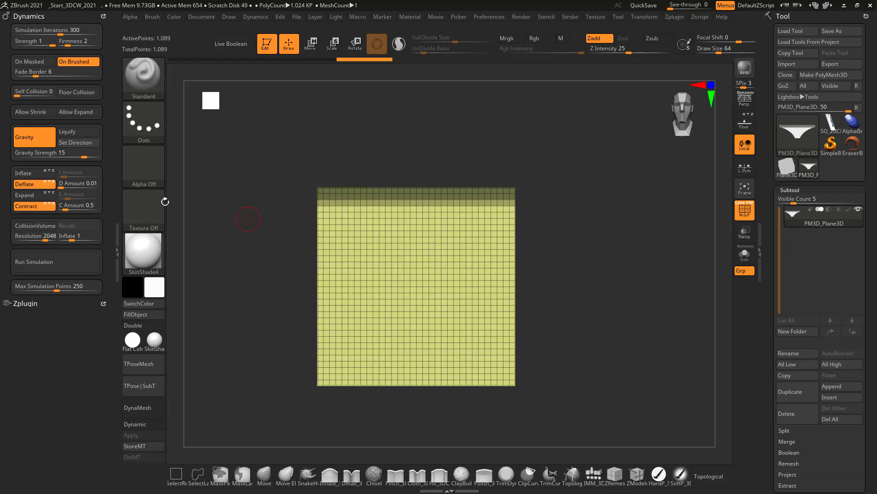
click(33, 205)
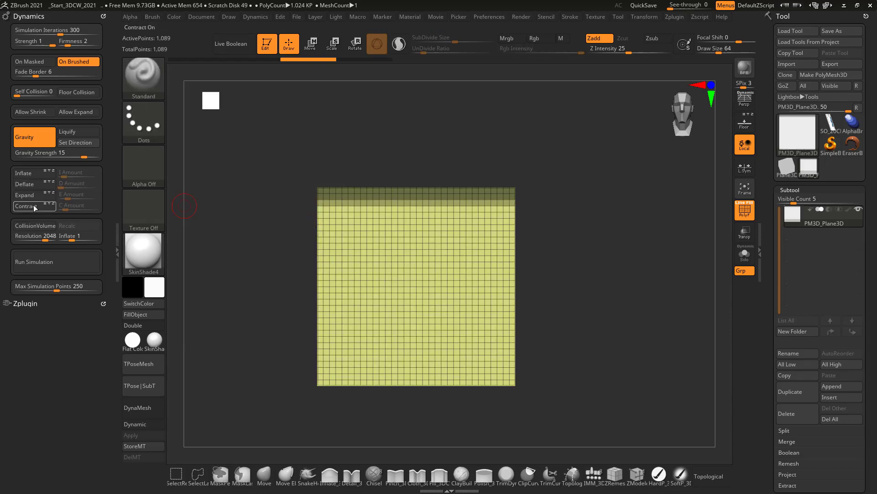
click(53, 261)
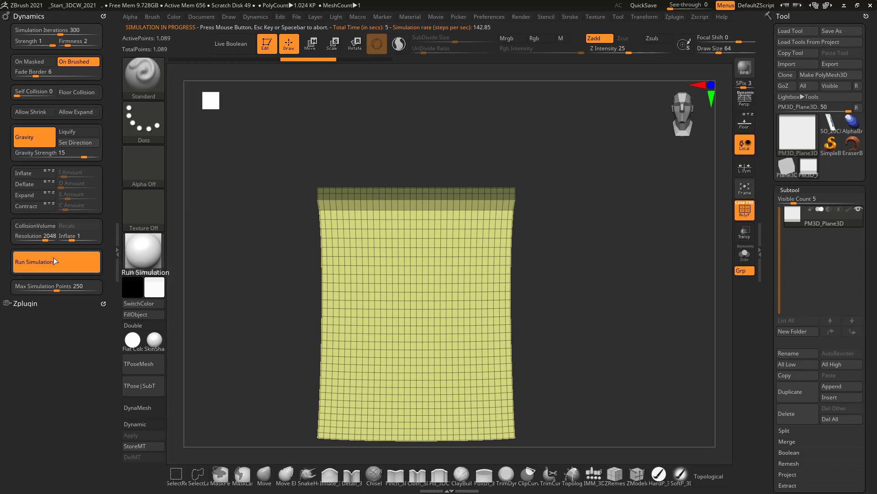
Step: Turn Deflate and Contract back on, each limited to a single axis, and undo the last simulation
click(31, 185)
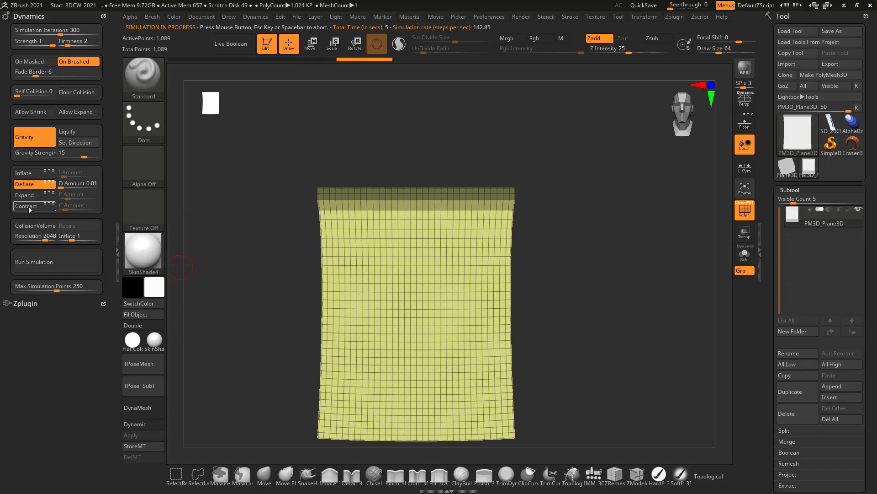
click(28, 206)
click(304, 209)
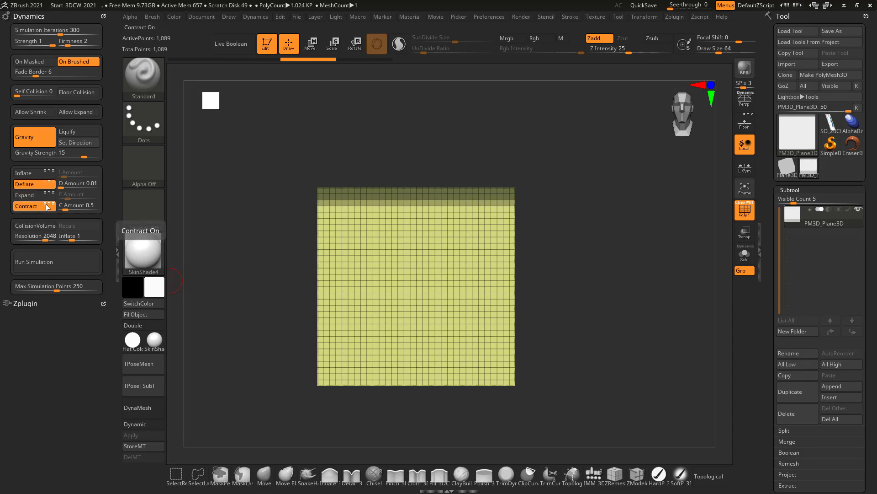
Step: Run the single-axis simulation on the masked plane, inspect the folds with the polyframe display off, and undo the simulation
click(59, 257)
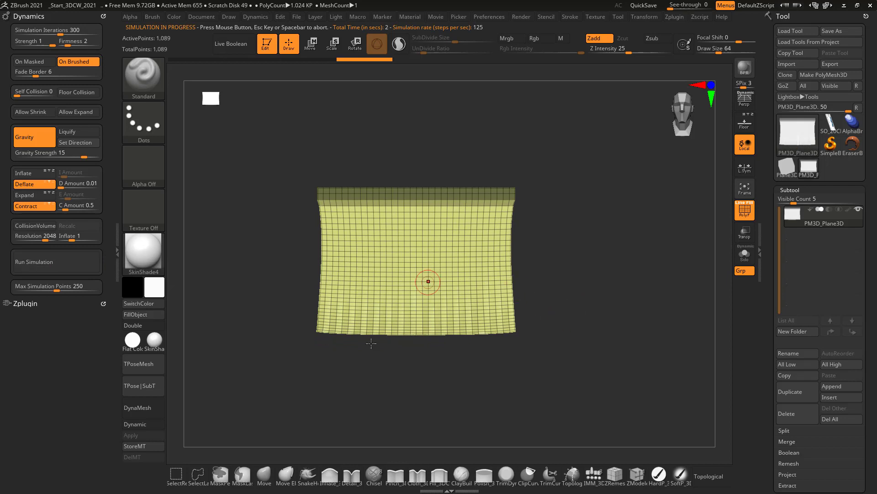
click(745, 210)
drag(580, 304, 404, 323)
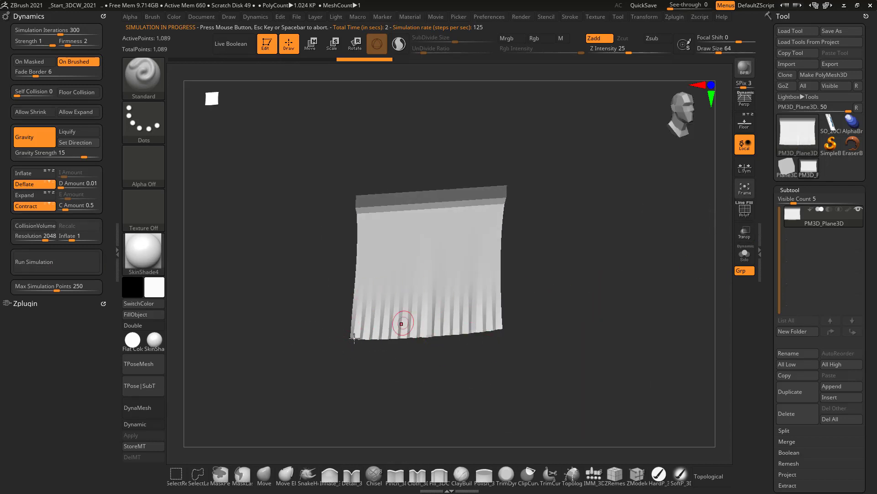
shift+drag(606, 283, 581, 268)
key(ctrl+z)
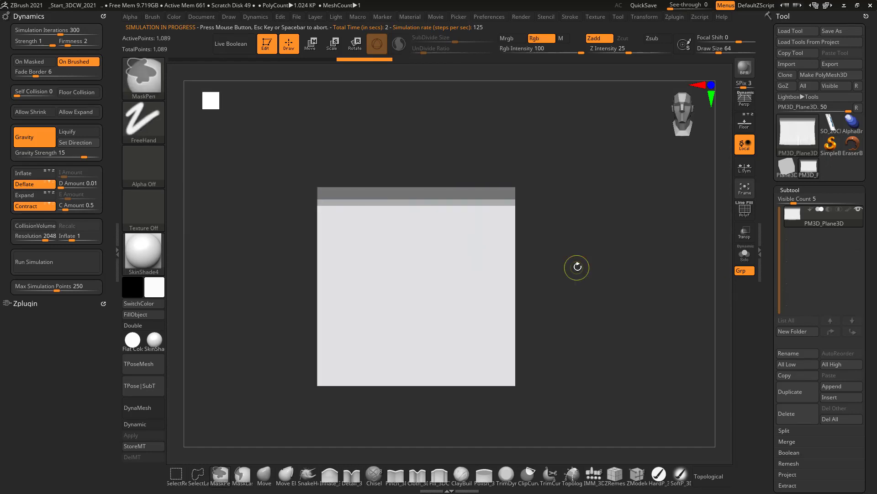
Step: Subdivide the unmasked plane once, keeping only the higher level, and mask a thin strip along its top edge
click(744, 209)
alt+drag(570, 318, 581, 297)
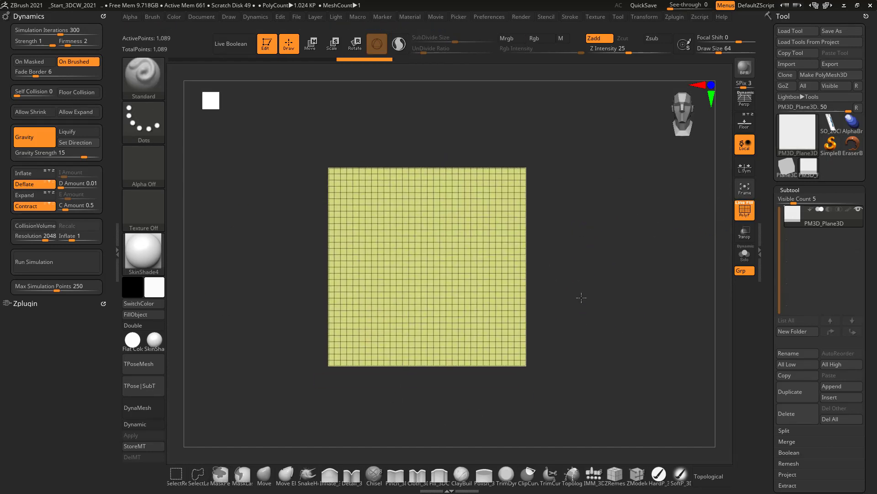
key(ctrl+d)
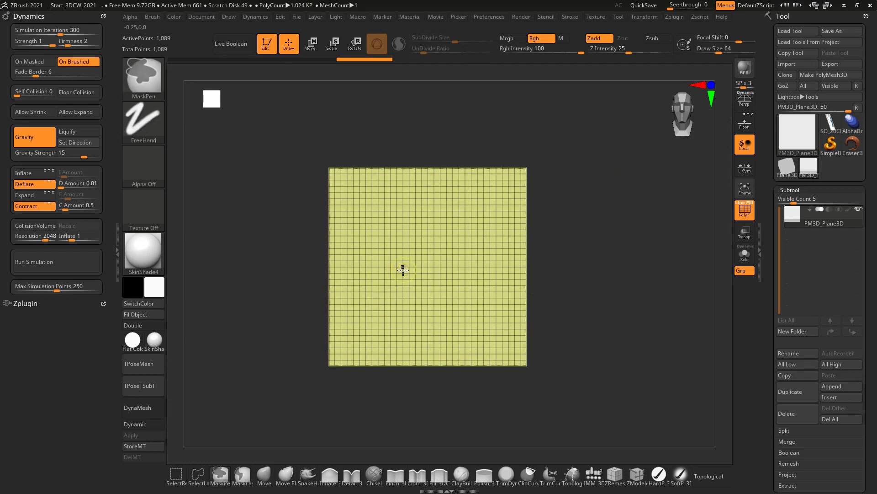
drag(872, 446, 872, 233)
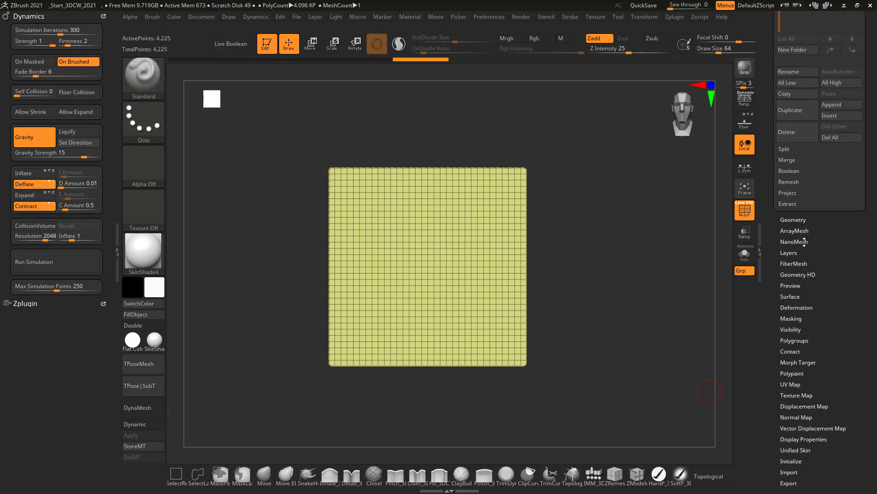
click(798, 220)
drag(865, 151, 863, 330)
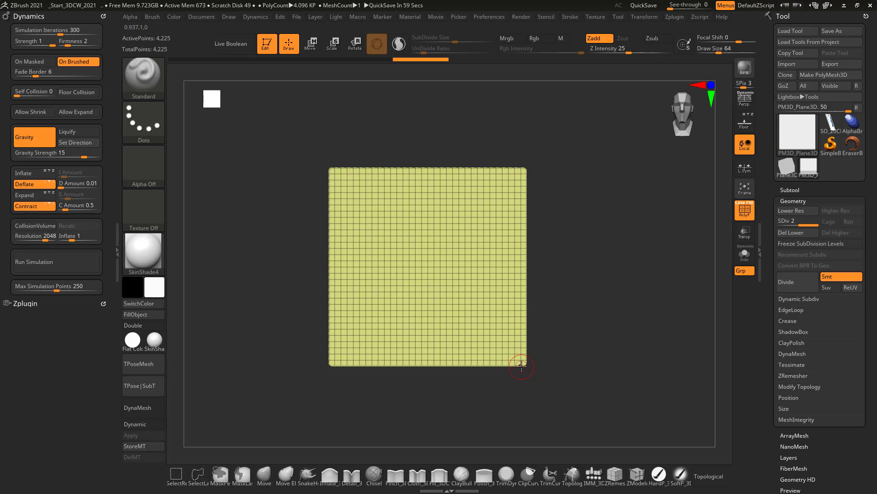
click(796, 232)
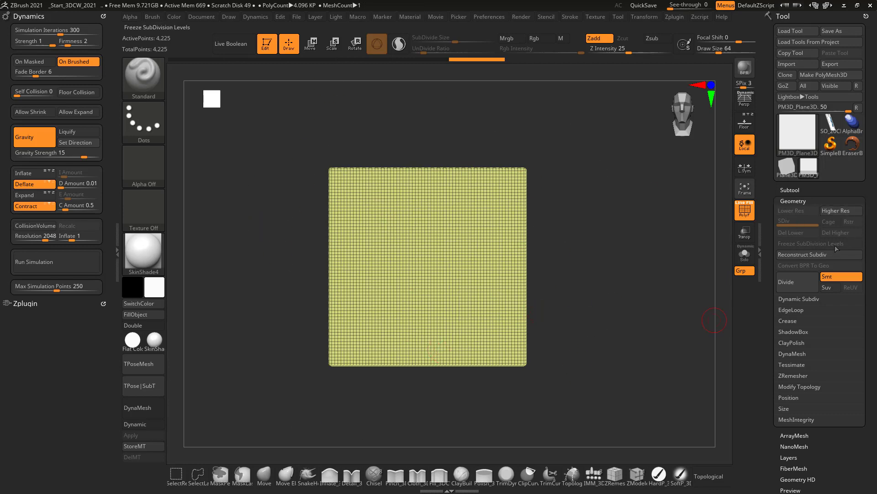
key(ctrl)
ctrl+drag(564, 136, 274, 179)
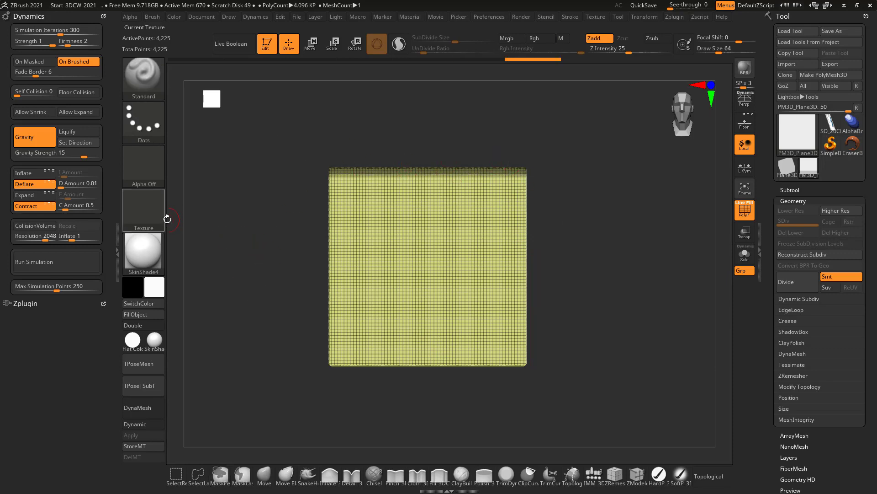
Step: Run the simulation on the denser masked plane, inspect the folds with the polyframe display off, and undo the simulation
click(47, 270)
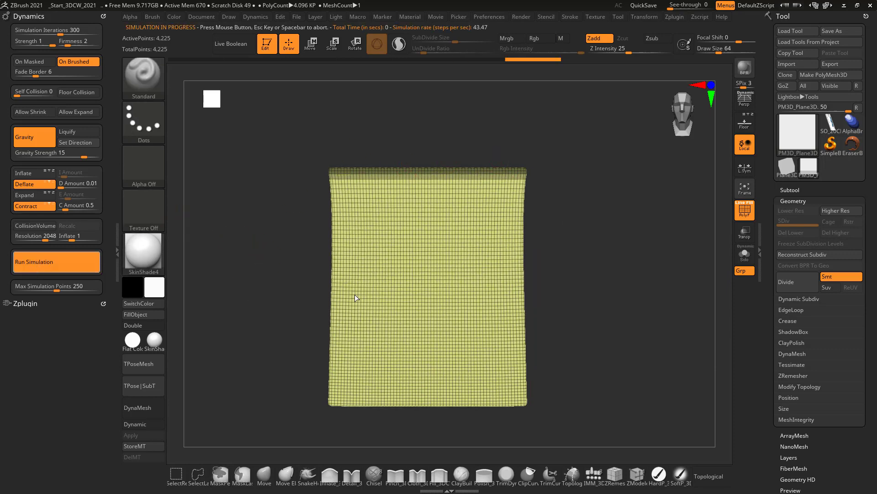
click(744, 214)
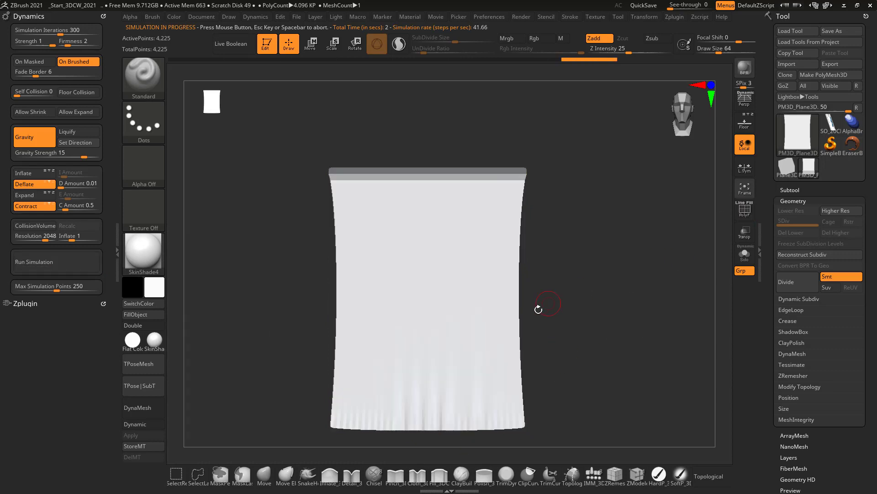
drag(536, 308, 513, 348)
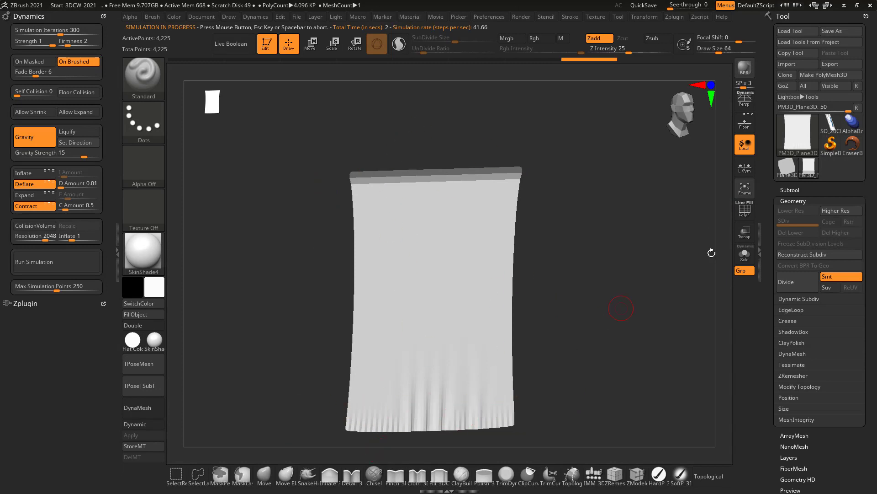
shift+drag(626, 296, 616, 284)
key(ctrl+z)
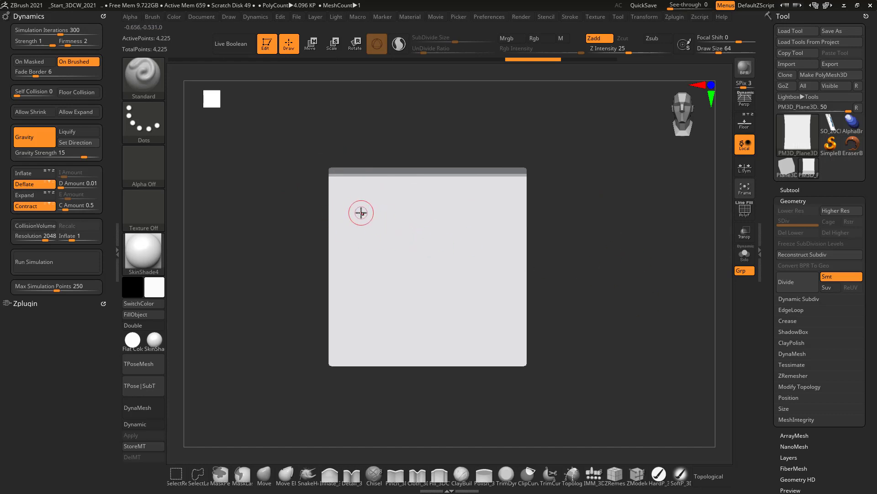
Step: Move the unmasked part of the plane down and scale it horizontally to well beyond the width of the masked strip
key(w)
drag(425, 224, 425, 248)
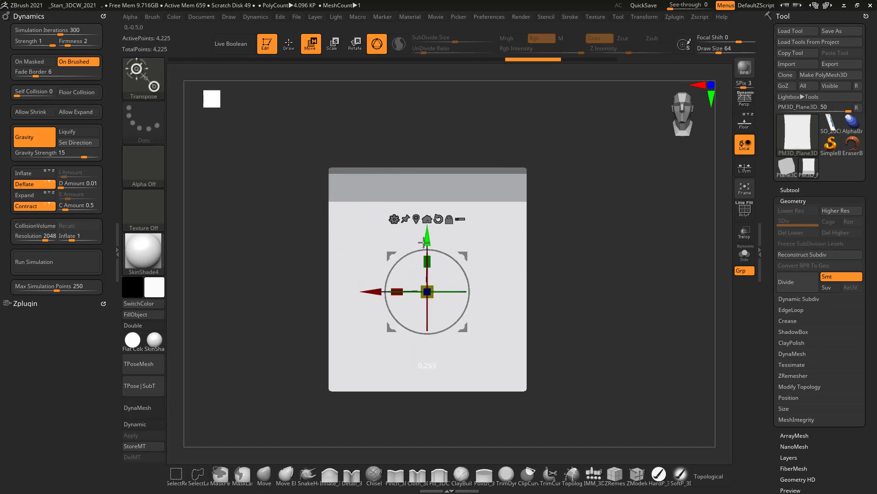
click(746, 208)
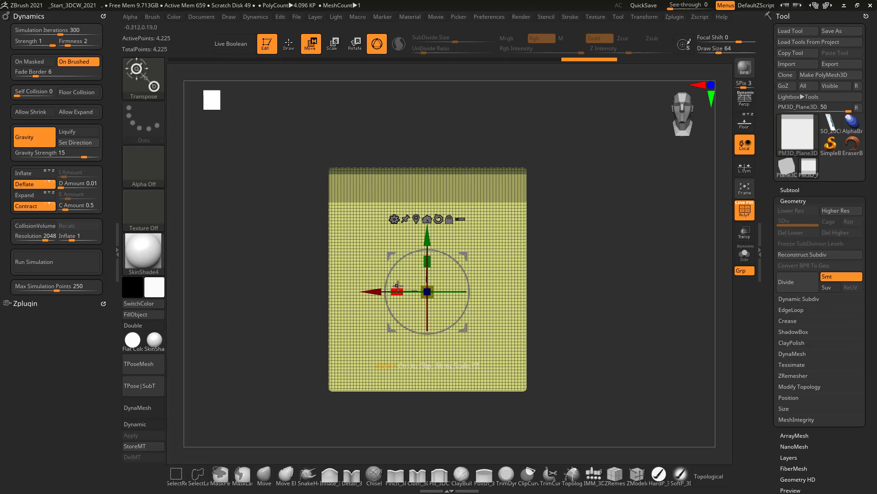
drag(399, 286, 274, 282)
mouse_move(332, 291)
ctrl+right_down()
mouse_move(328, 264)
mouse_move(315, 289)
mouse_move(325, 290)
ctrl+right_up()
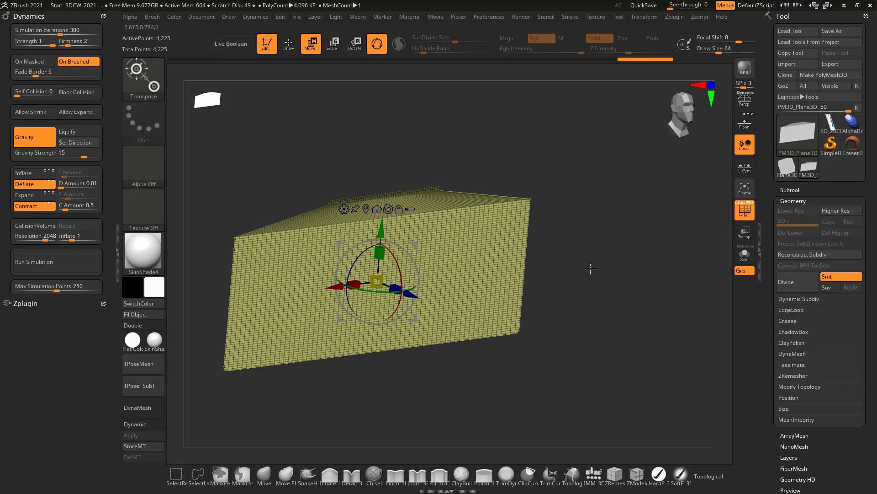
shift+drag(602, 289, 628, 283)
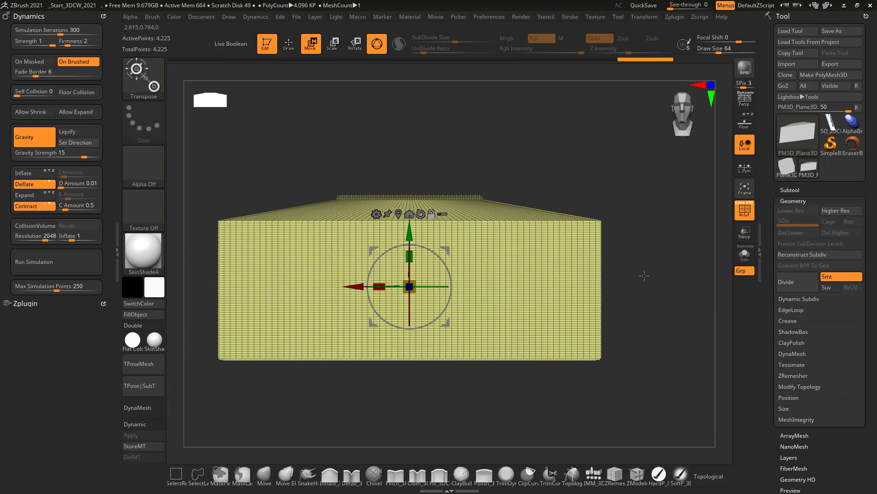
click(745, 211)
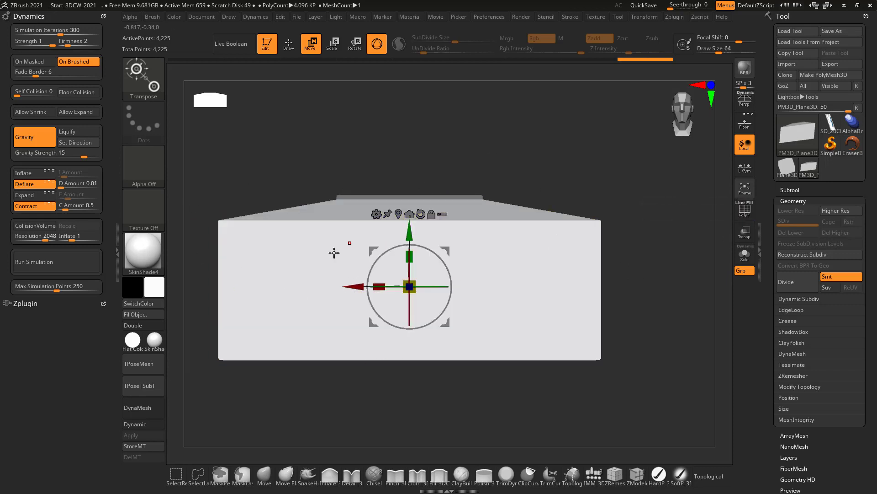
Step: Run the simulation with Deflate and Contract on to gather the widened cloth into folds, and return to Draw mode
click(56, 262)
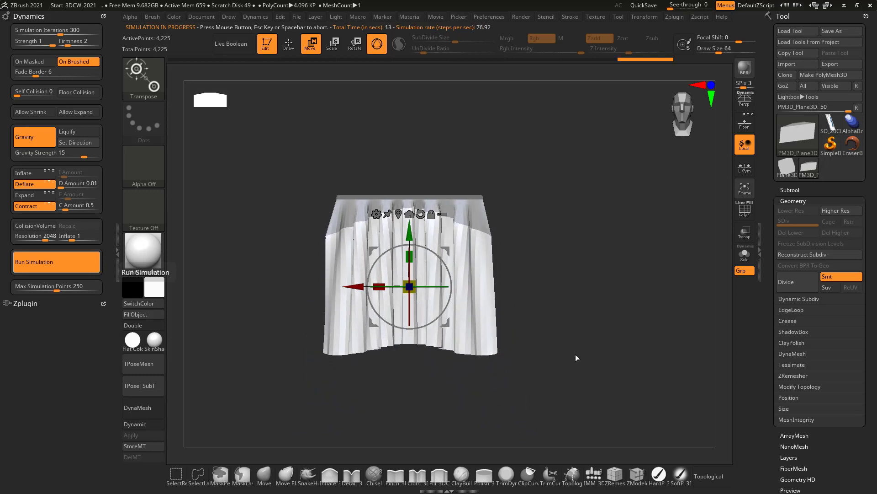
click(594, 218)
key(q)
mouse_move(562, 240)
mouse_down()
mouse_move(533, 257)
mouse_move(574, 269)
mouse_move(529, 268)
mouse_move(550, 273)
mouse_up()
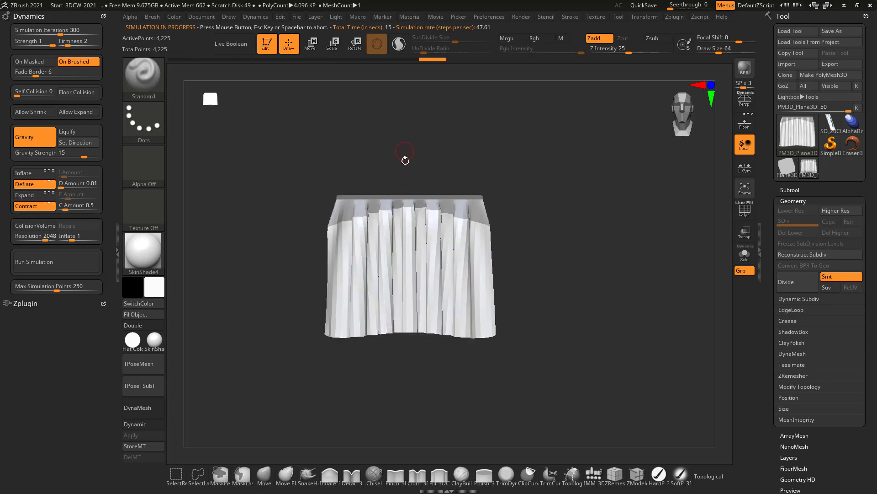
Step: Turn off Deflate and Contract, rerun the simulation so the gathered cloth hangs down, and inspect the folds
click(28, 183)
click(34, 208)
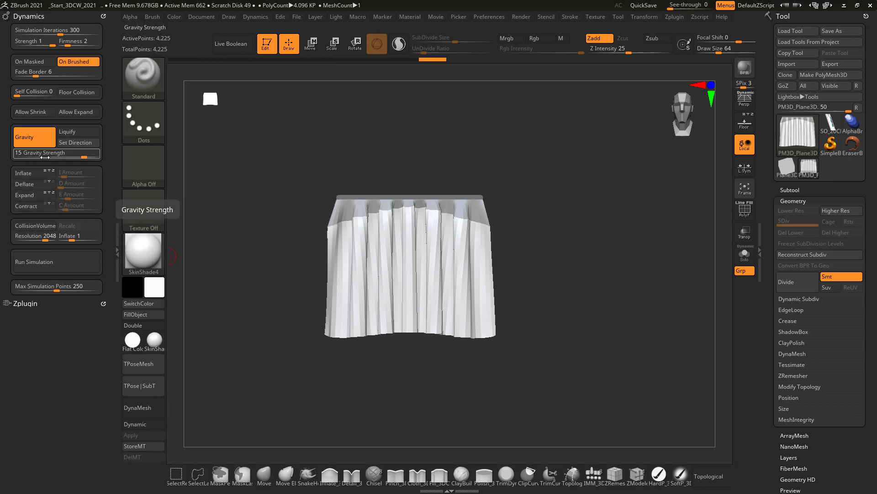
click(34, 259)
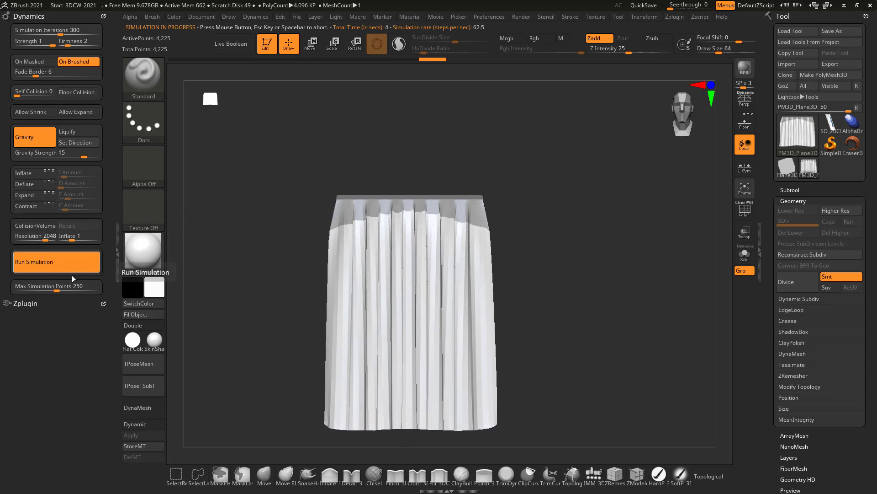
click(67, 265)
alt+drag(542, 325, 577, 271)
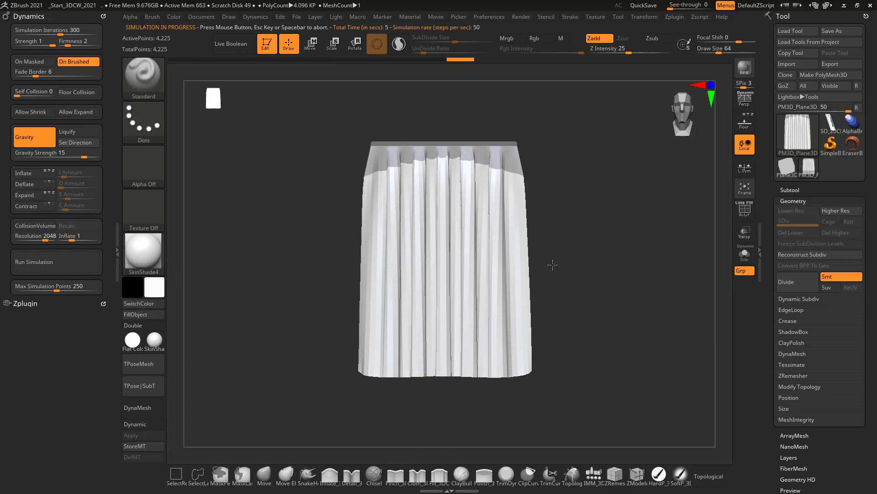
drag(552, 264, 536, 261)
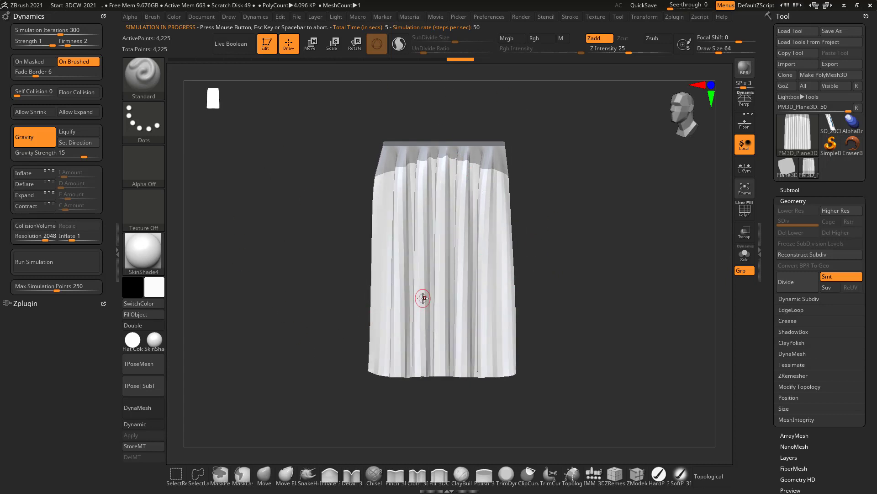
shift+drag(330, 303, 334, 310)
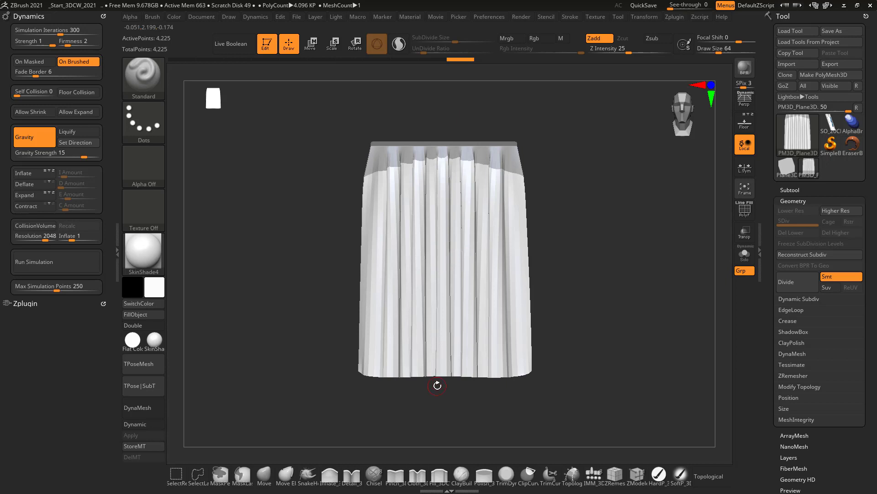
Step: Set Gravity Strength to 20 and rerun the simulation briefly on the hanging cloth
click(62, 150)
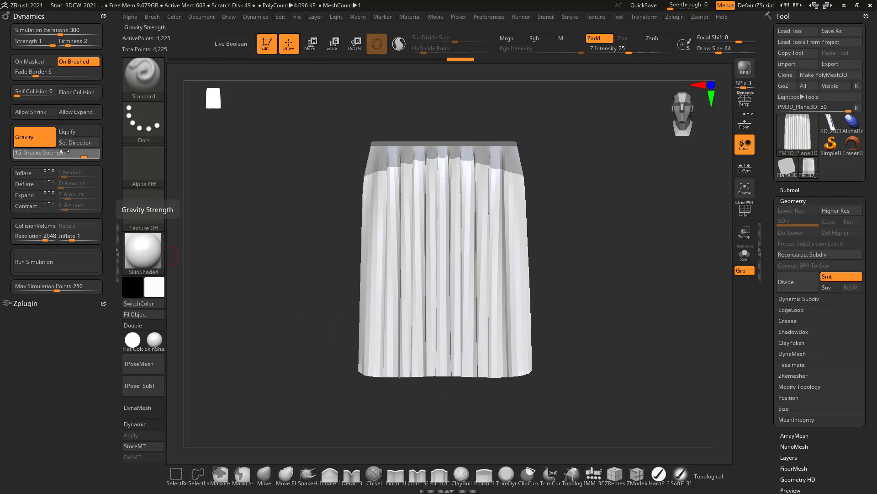
text(20)
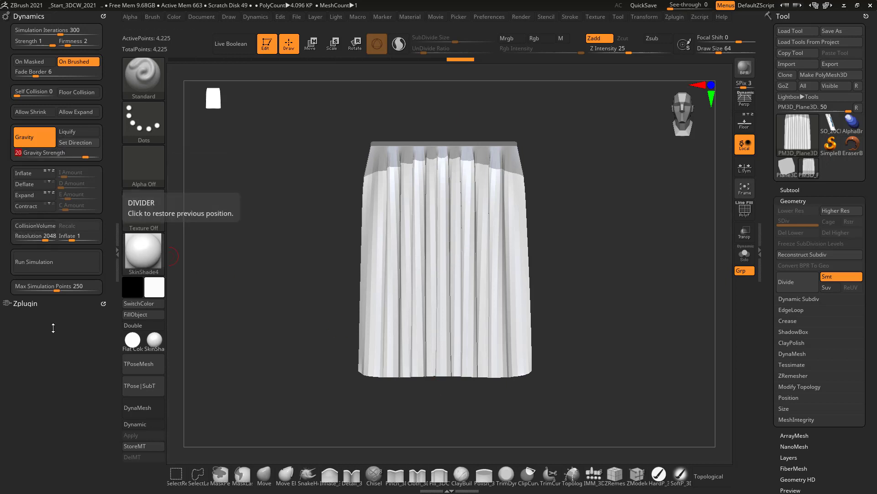
click(52, 270)
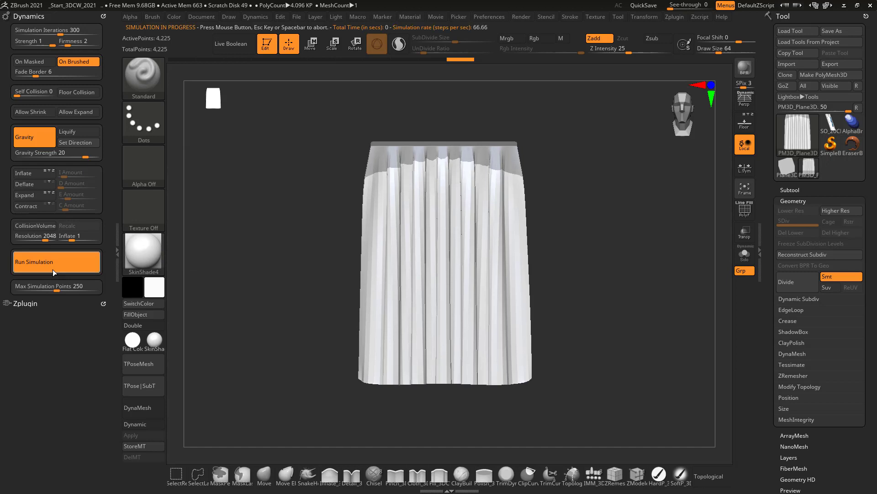
click(256, 262)
ctrl+right_drag(257, 263, 270, 208)
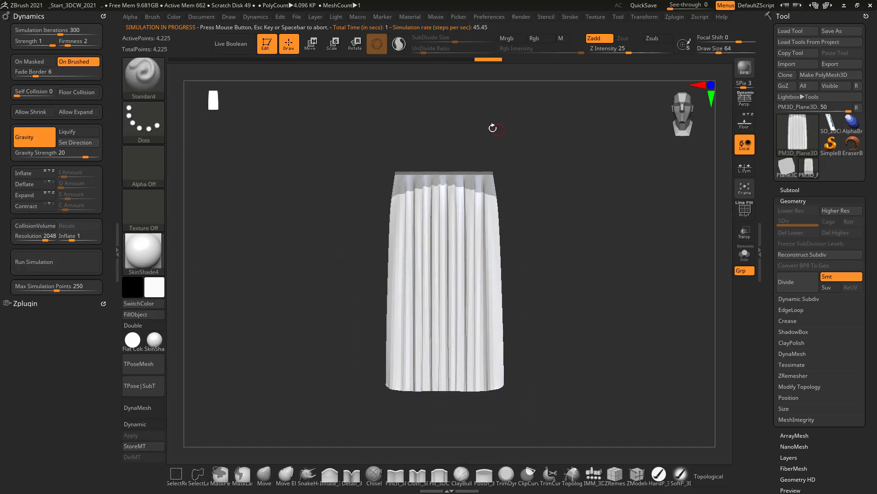
Step: Turn off Gravity and clear the mask from the draped cloth
click(35, 142)
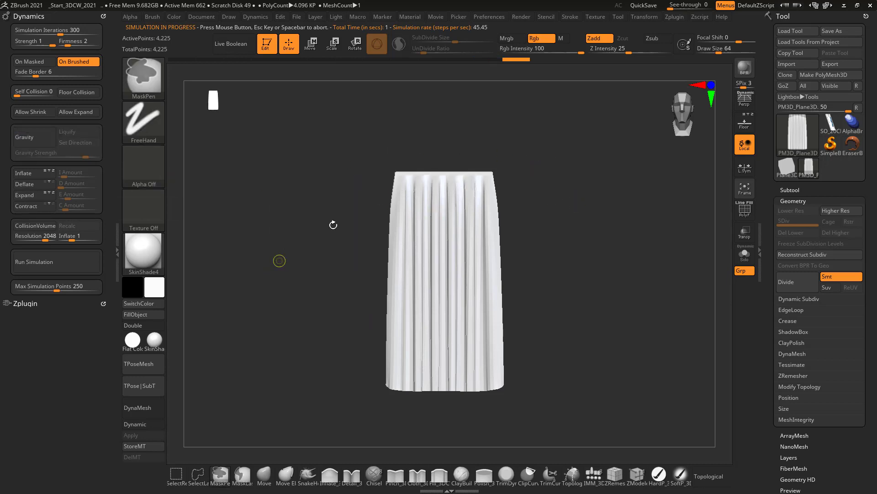
drag(574, 239, 558, 244)
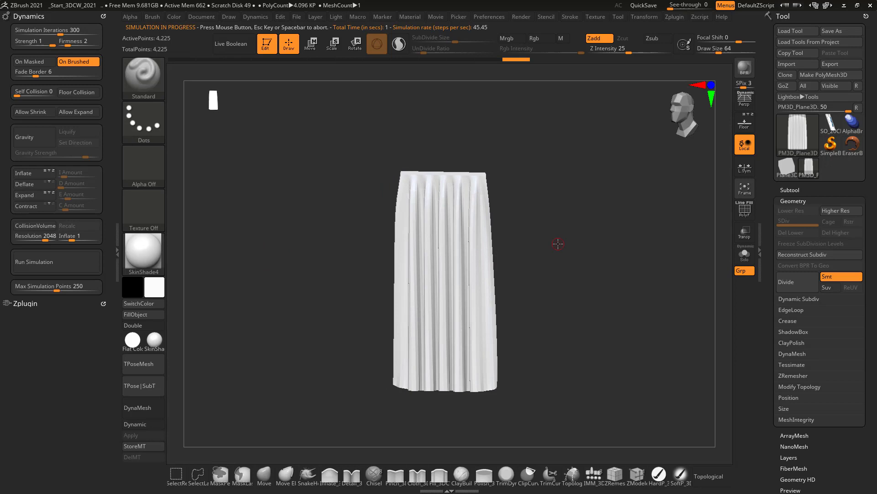
key(ctrl+z)
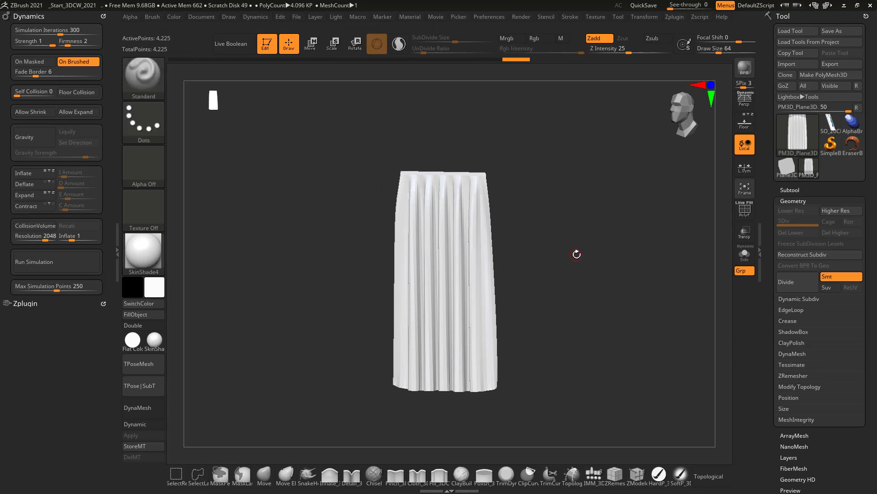
Step: Activate Dynamic Subdiv on the draped cloth and set its Thickness to 0.0183
key(d)
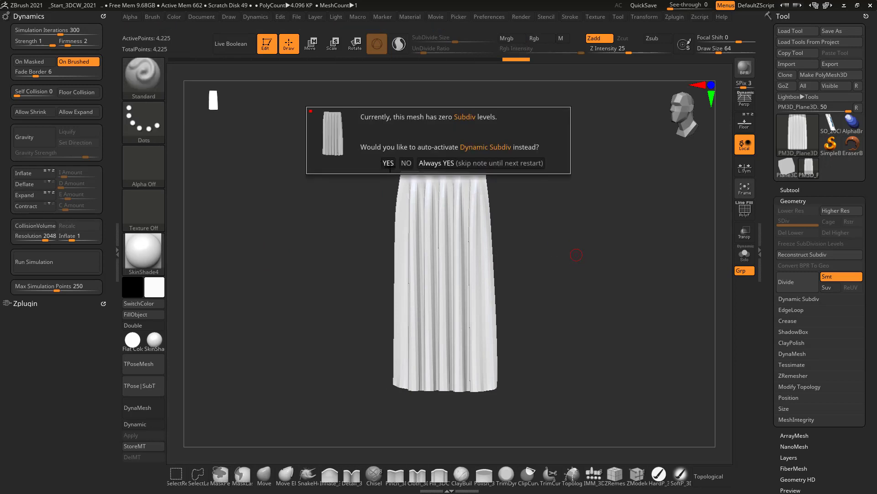
click(388, 163)
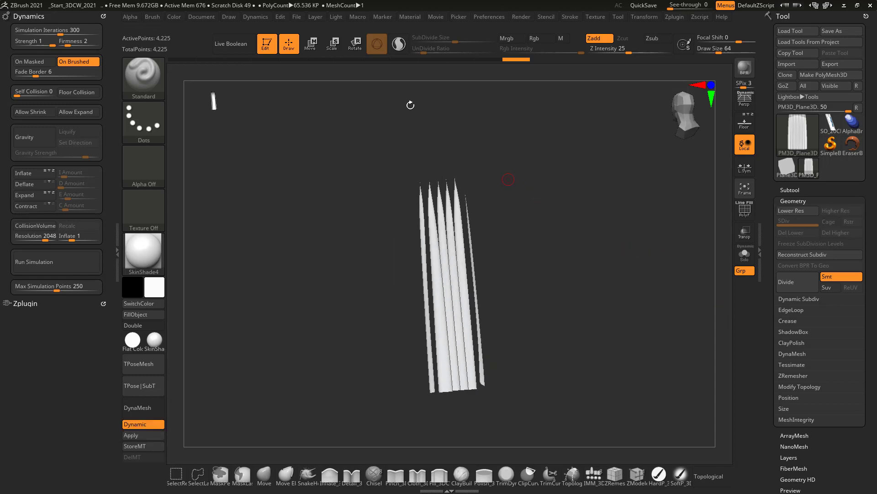
click(803, 299)
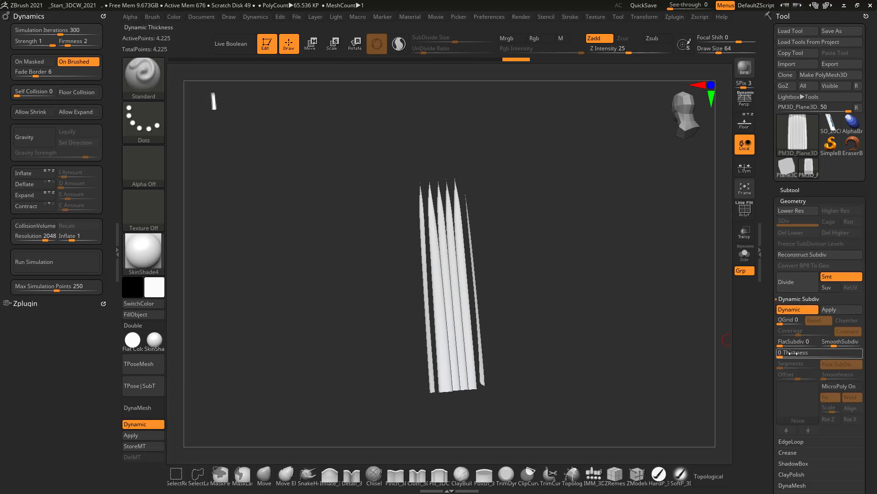
drag(779, 353, 797, 355)
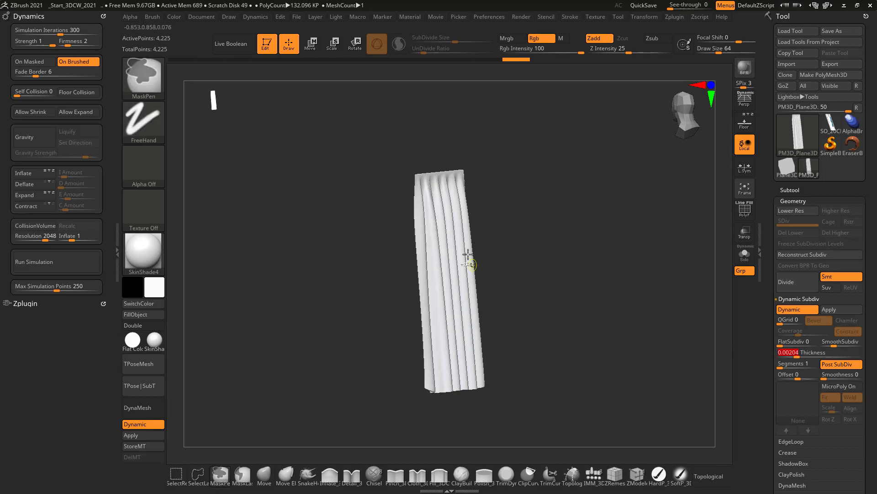
ctrl+right_drag(467, 260, 420, 270)
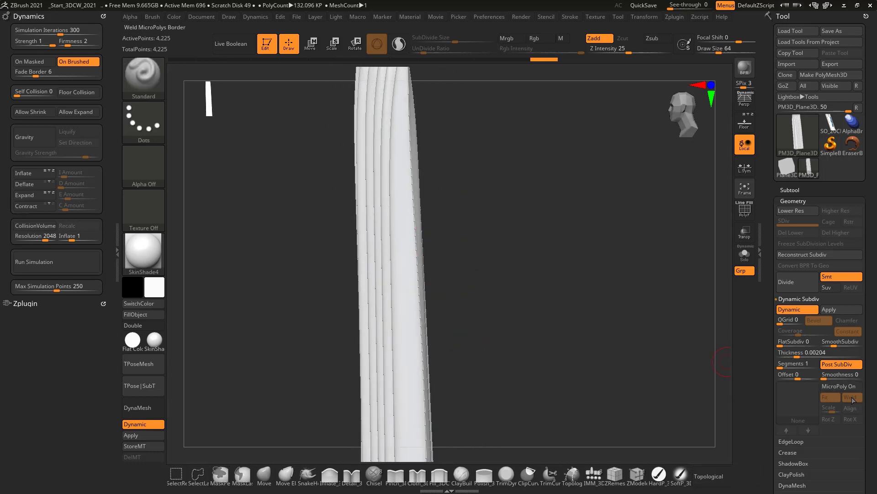
click(805, 353)
text(0.0183)
key(Return)
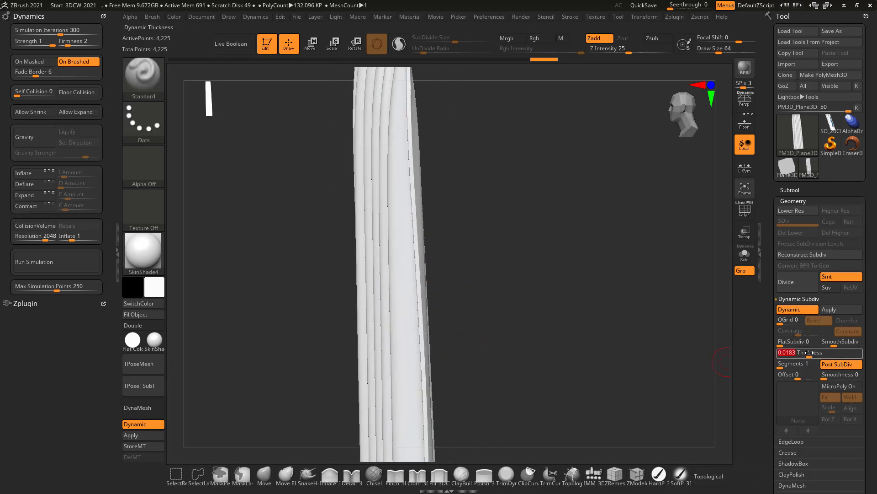
Step: Set the Dynamic Subdiv Thickness to 0.00738 and inspect the draped cloth from the front and side
click(791, 364)
click(808, 352)
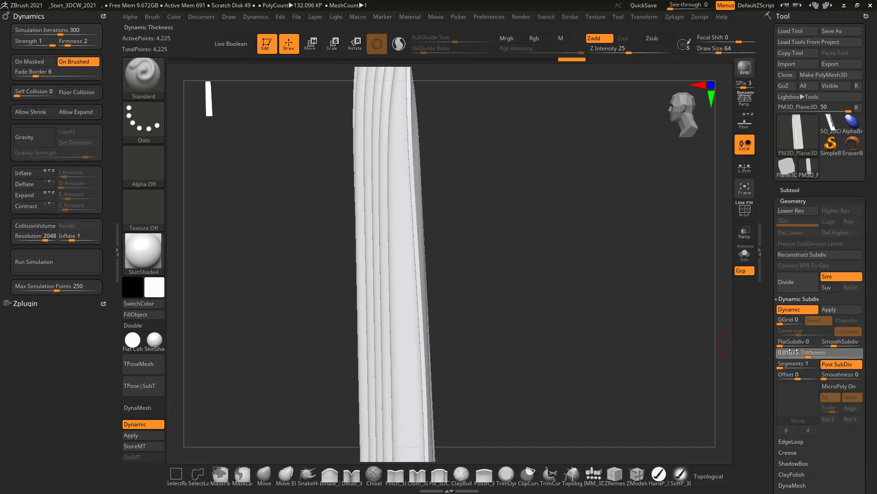
click(798, 355)
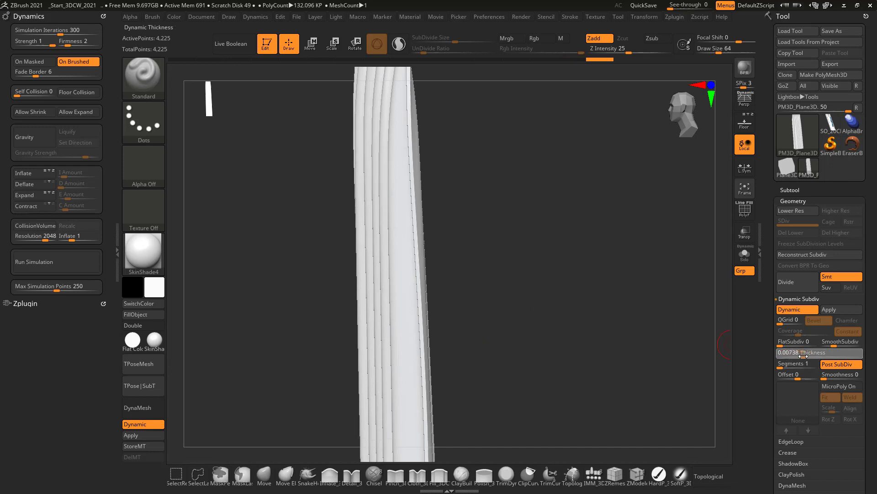
drag(530, 318, 476, 247)
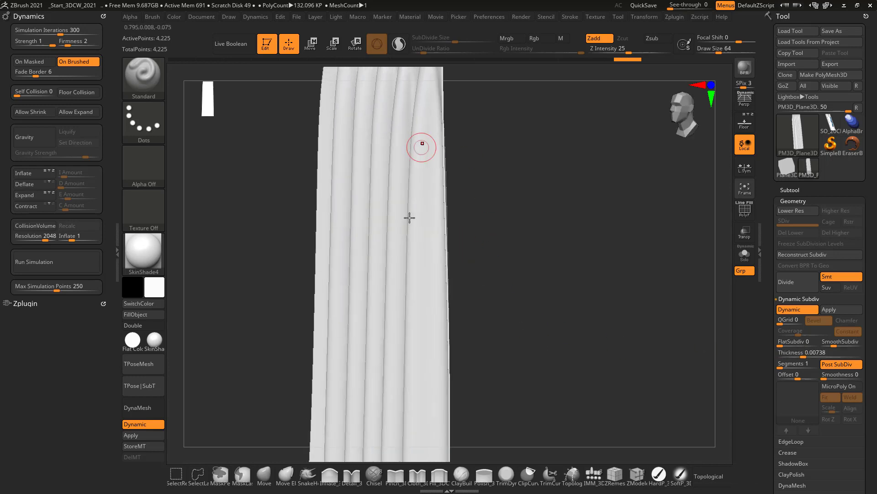
shift+drag(550, 322, 548, 300)
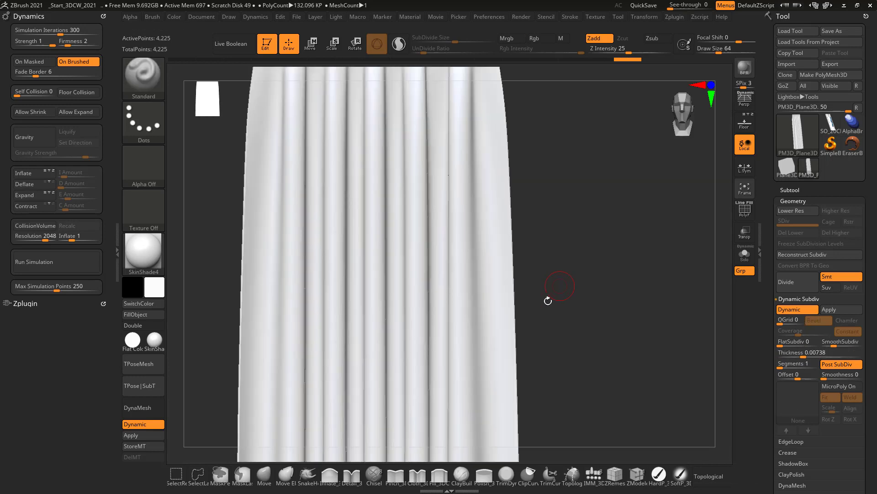
ctrl+right_drag(549, 299, 533, 201)
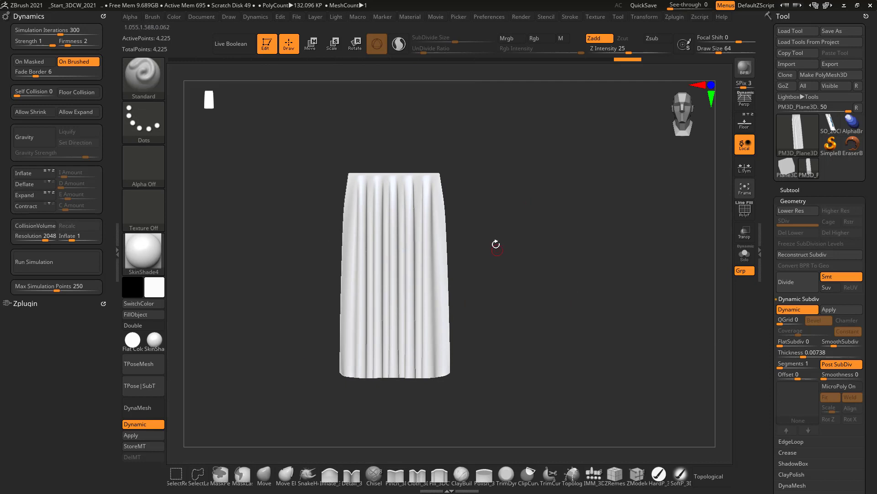
drag(496, 244, 490, 335)
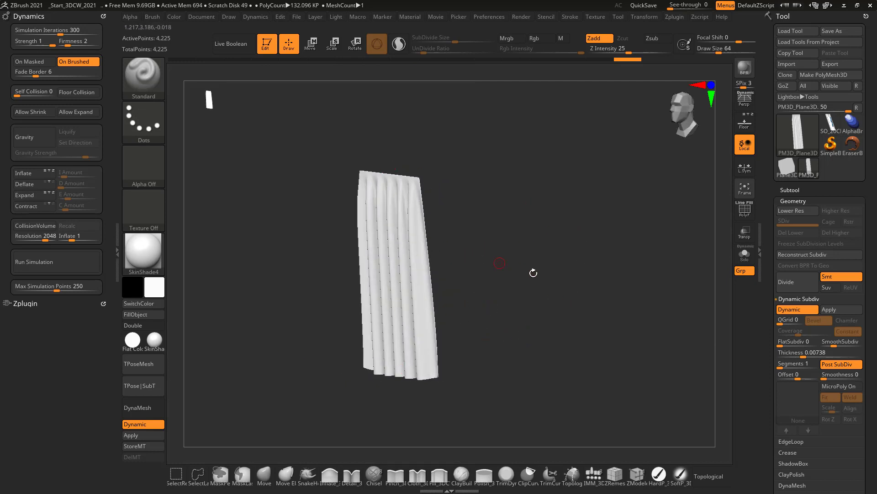
shift+drag(455, 335, 466, 320)
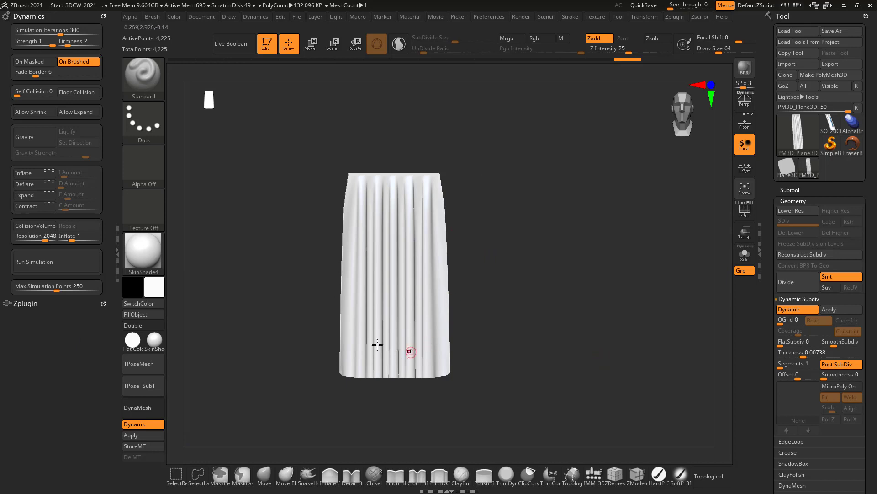
Step: Turn Gravity back on and orient the hanging cloth sideways
click(24, 136)
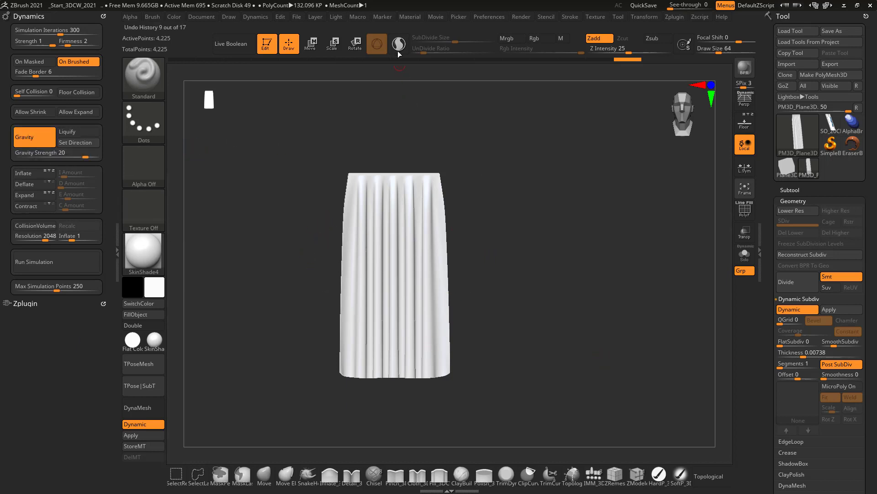
drag(540, 219, 297, 156)
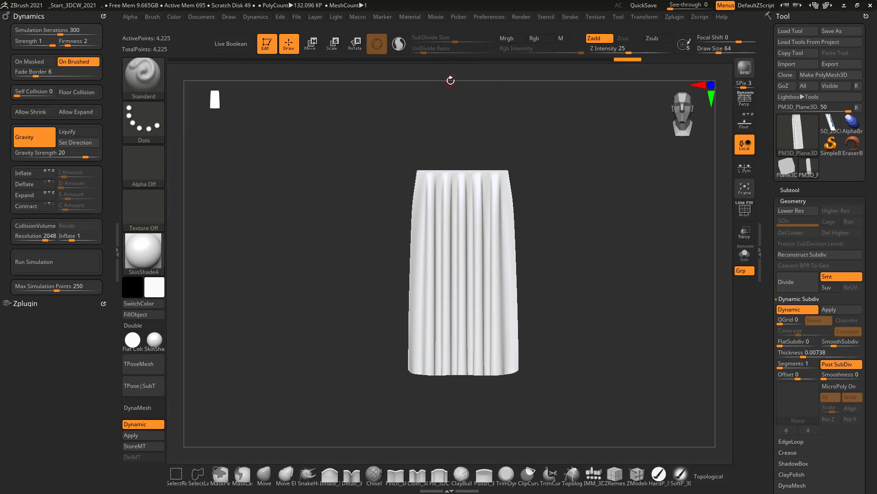
drag(580, 342, 438, 130)
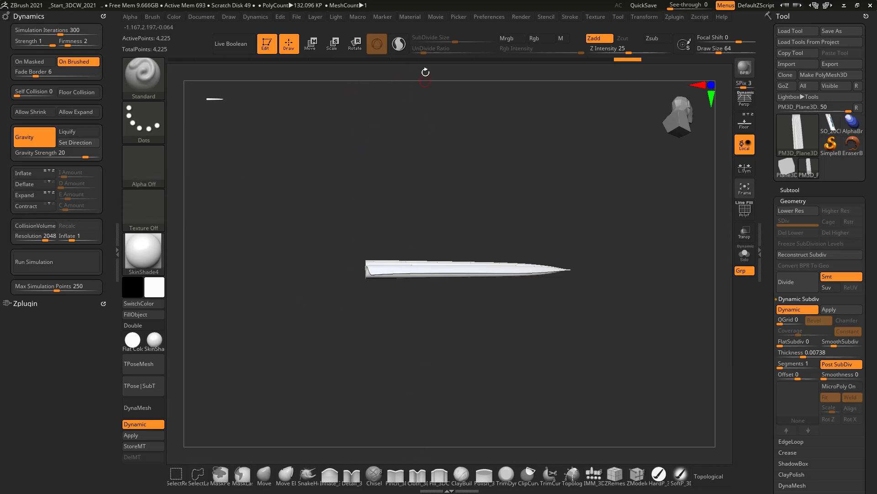
drag(425, 72, 445, 104)
Step: Mask the gathered upper half of the cloth with MaskPen at Draw Size 400, and blur the mask's edge
key(ctrl)
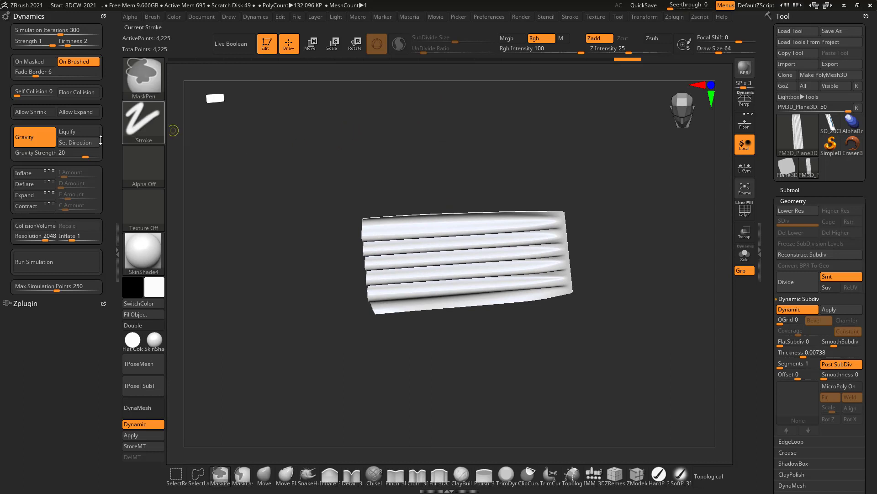
key(s)
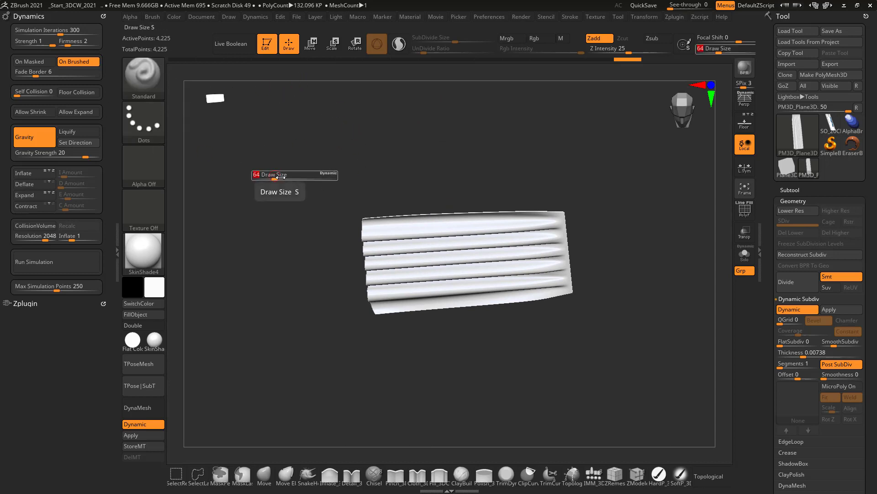
drag(301, 179, 305, 179)
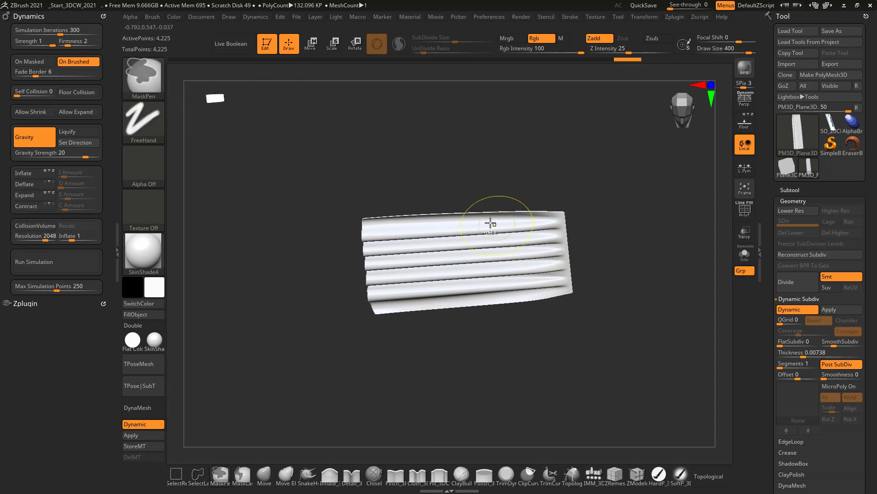
mouse_move(494, 222)
ctrl+mouse_down()
mouse_move(554, 254)
mouse_move(559, 286)
mouse_move(565, 269)
ctrl+mouse_up()
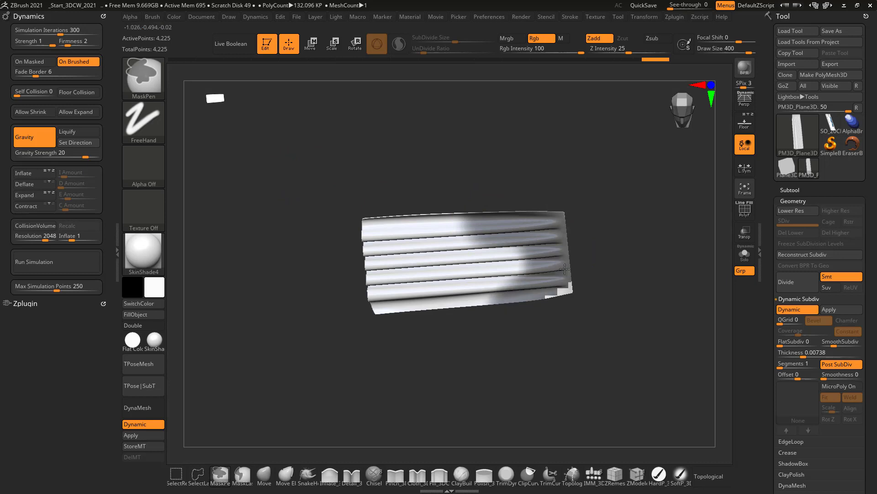
mouse_move(514, 307)
ctrl+mouse_down()
mouse_move(499, 307)
mouse_move(469, 225)
ctrl+mouse_up()
ctrl+drag(484, 289, 447, 315)
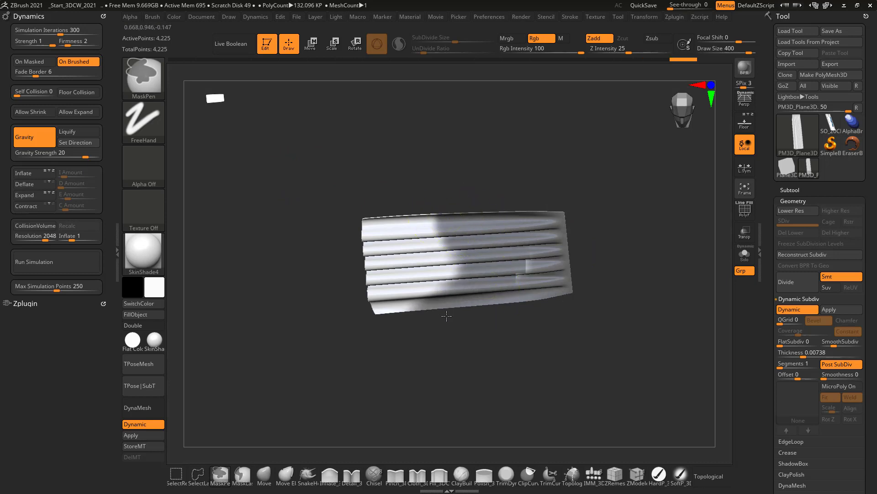
ctrl+click(523, 258)
ctrl+click(523, 258)
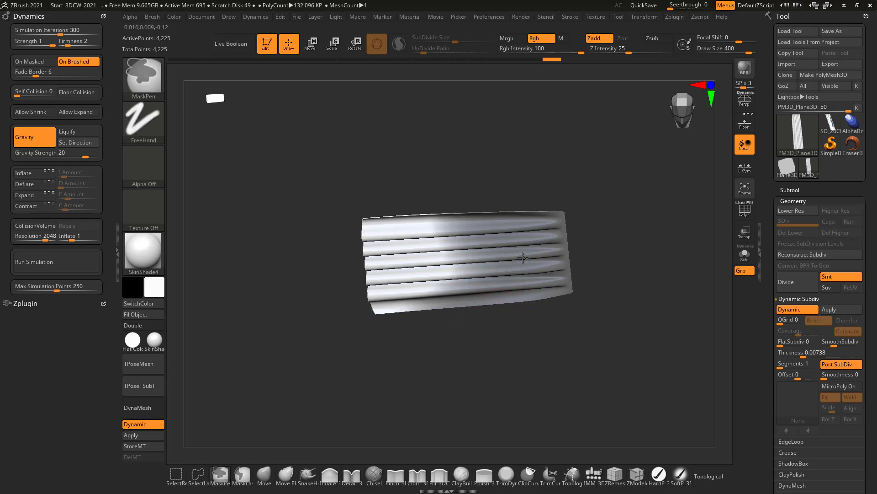
Step: Run the simulation so gravity bends the unmasked lower half of the cloth, and check its folded end
mouse_move(448, 111)
mouse_down()
mouse_move(466, 93)
mouse_move(454, 97)
mouse_move(466, 126)
mouse_up()
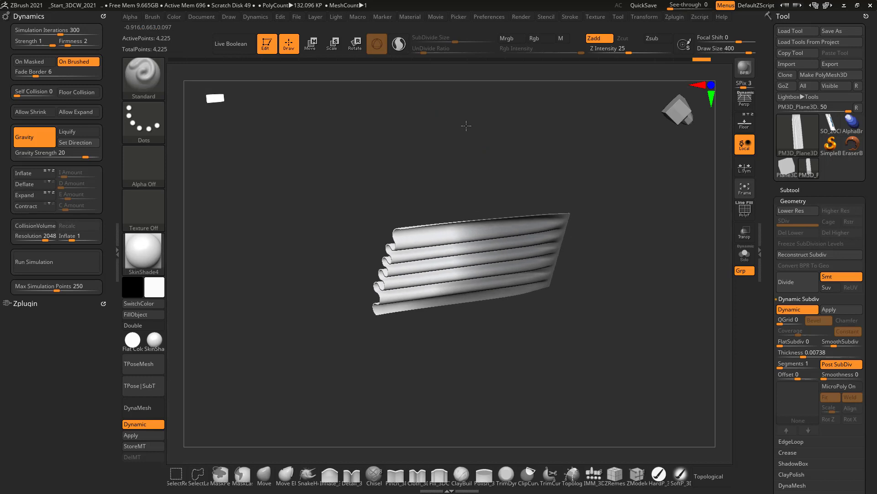
click(51, 264)
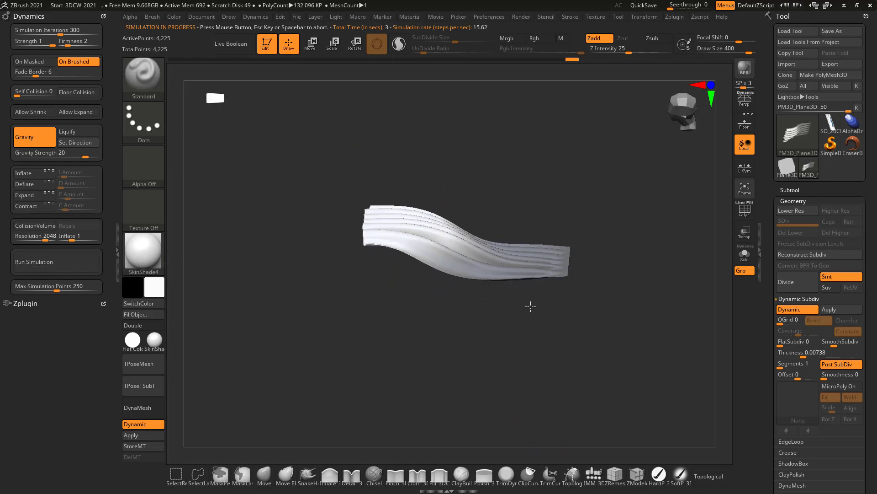
drag(386, 308, 497, 280)
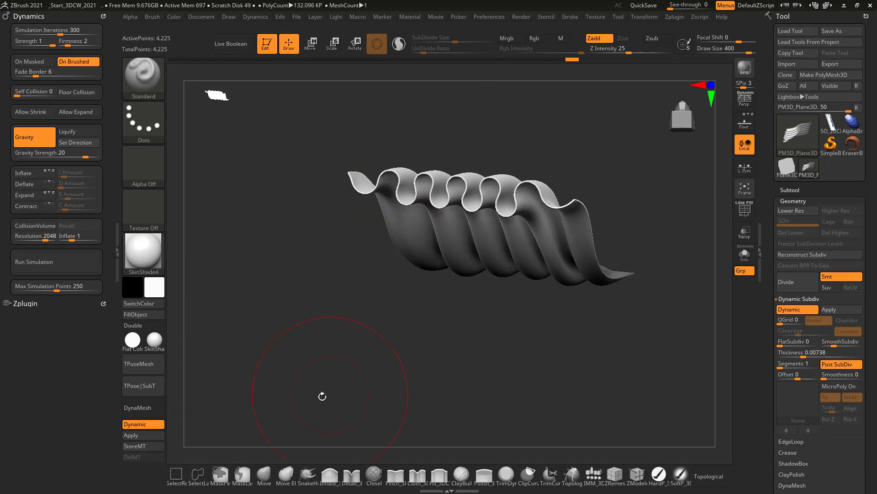
Step: Choose the ClothWind brush and blow billowing folds into the lower end of the draped cloth
click(285, 475)
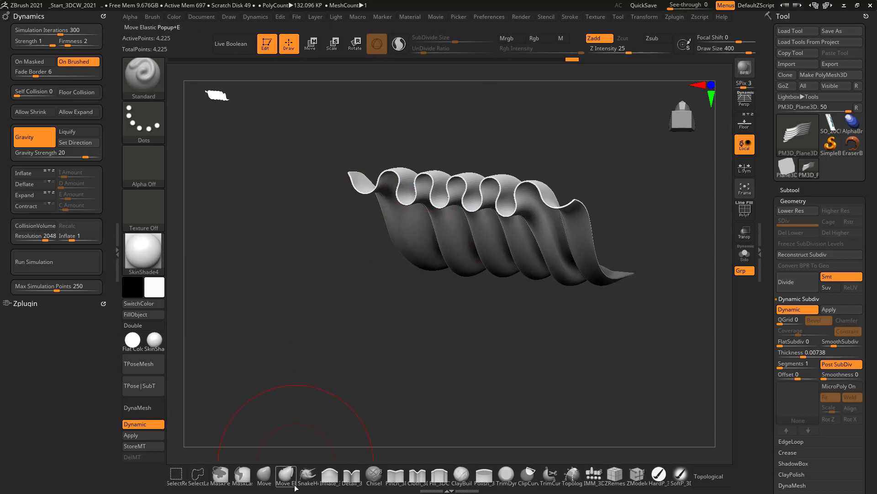
click(143, 76)
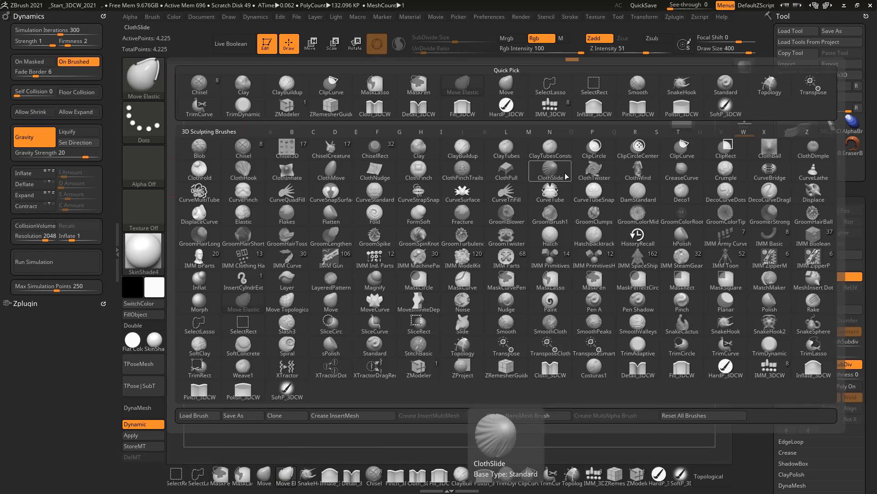
click(638, 173)
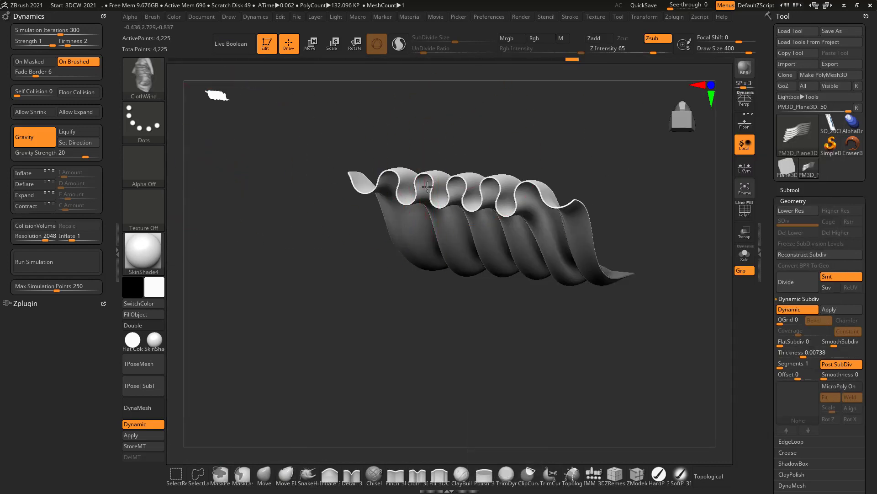
drag(427, 186, 427, 182)
mouse_move(387, 308)
mouse_down()
mouse_move(370, 303)
mouse_move(349, 321)
mouse_move(366, 288)
mouse_move(508, 327)
mouse_move(501, 245)
mouse_up()
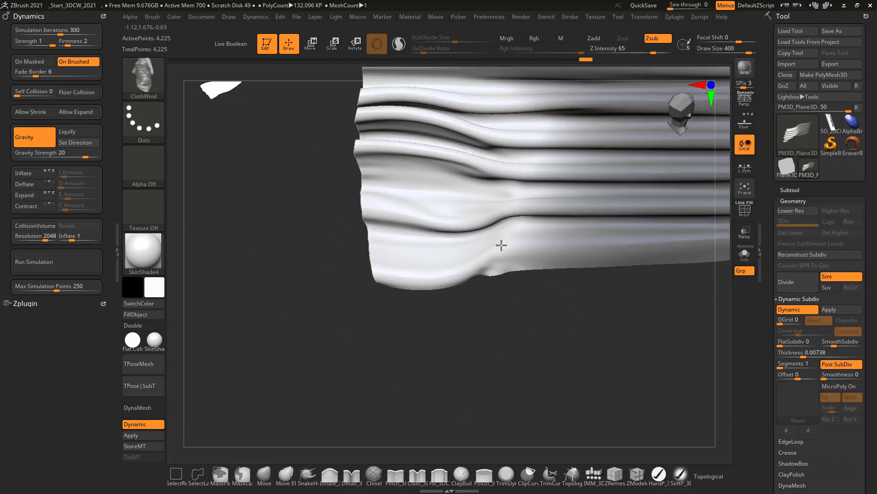
mouse_move(494, 329)
mouse_down()
mouse_move(462, 232)
mouse_move(484, 313)
mouse_move(617, 231)
mouse_move(613, 299)
mouse_move(558, 156)
mouse_move(500, 229)
mouse_move(560, 242)
mouse_move(580, 178)
mouse_move(544, 173)
mouse_move(519, 333)
mouse_move(558, 338)
mouse_up()
ctrl+right_drag(523, 302, 523, 327)
mouse_move(446, 338)
mouse_down()
mouse_move(545, 331)
mouse_move(531, 327)
mouse_up()
ctrl+right_drag(512, 319, 514, 341)
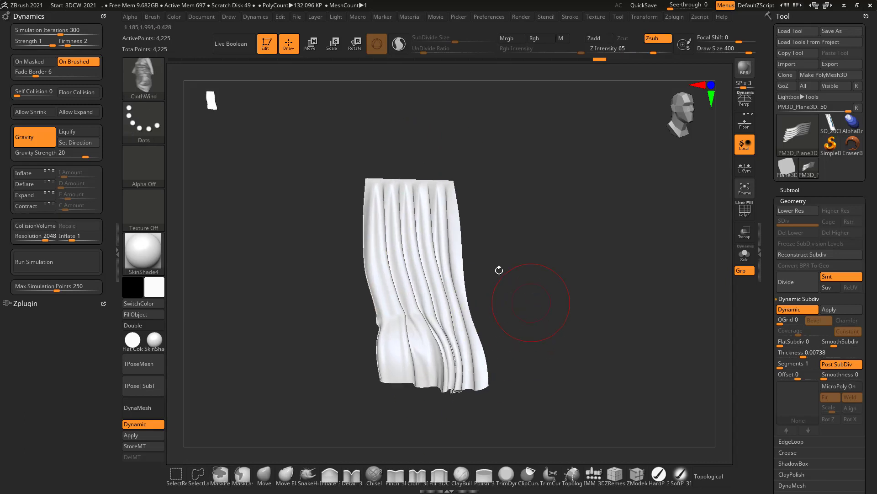
alt+drag(519, 264, 532, 236)
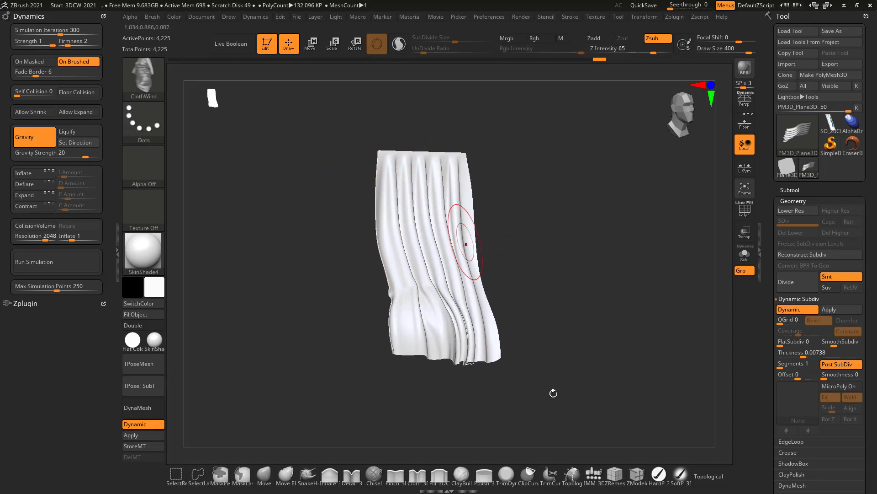
drag(553, 393, 513, 394)
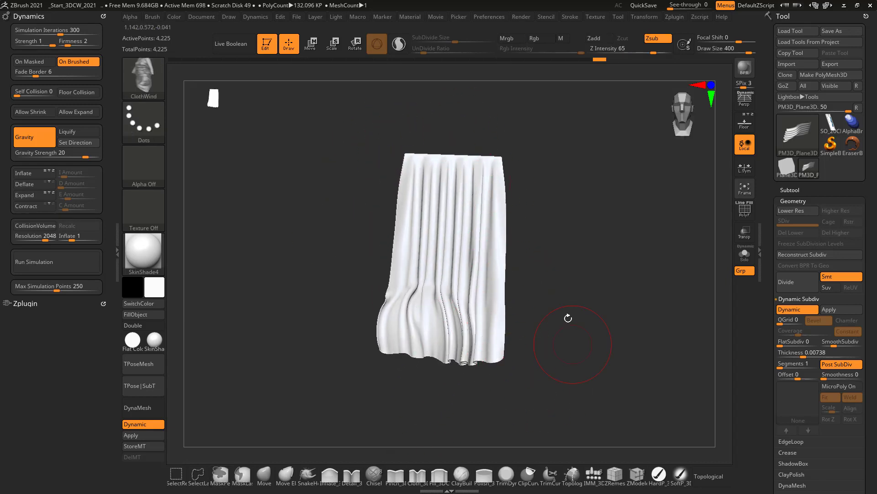
mouse_move(619, 361)
mouse_down()
mouse_move(584, 400)
mouse_move(605, 384)
mouse_up()
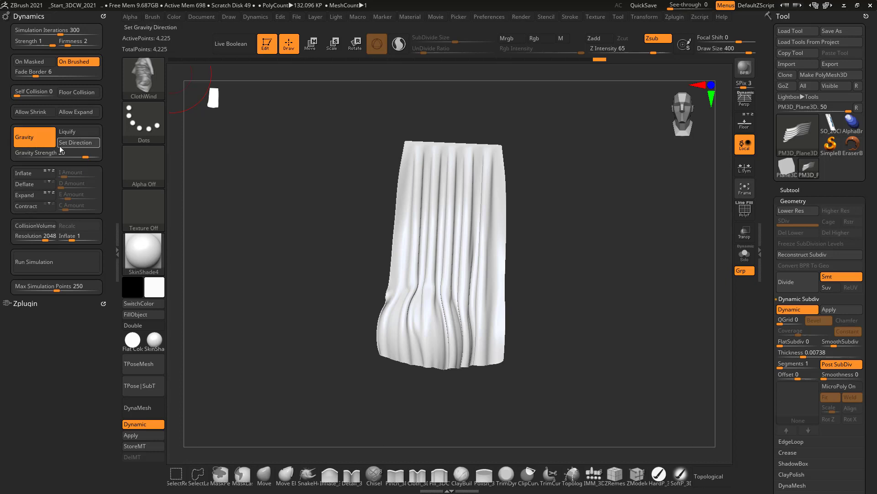
Step: Try stronger ClothWind strokes across the middle of the cloth, and undo them
mouse_move(318, 305)
mouse_down()
mouse_move(342, 313)
mouse_move(355, 282)
mouse_move(380, 262)
mouse_move(410, 274)
mouse_move(418, 294)
mouse_up()
drag(497, 278, 442, 299)
key(ctrl+z)
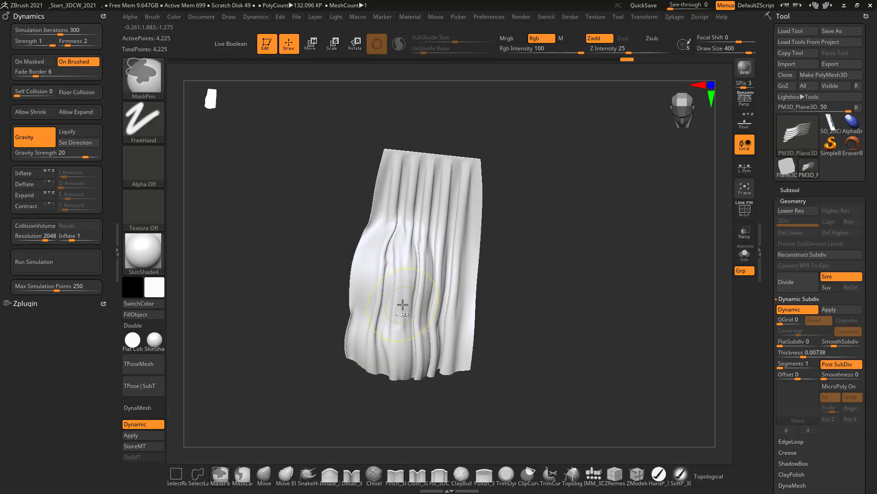
key(ctrl+z)
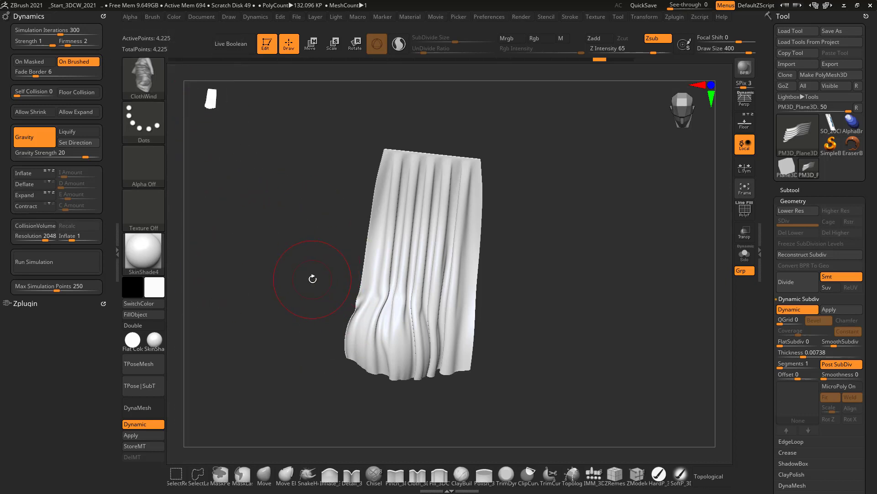
Step: Set the ClothWind brush's Z Intensity to 19 and brush gentler wind folds into the middle of the cloth
drag(339, 280, 439, 215)
drag(639, 51, 620, 51)
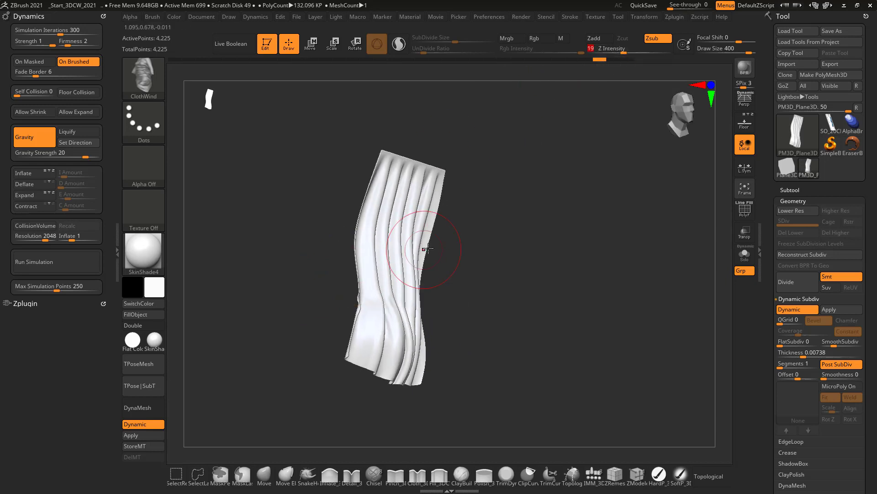
drag(453, 235, 462, 215)
mouse_move(475, 251)
mouse_down()
mouse_move(493, 282)
mouse_move(475, 260)
mouse_move(506, 284)
mouse_up()
drag(539, 263, 472, 253)
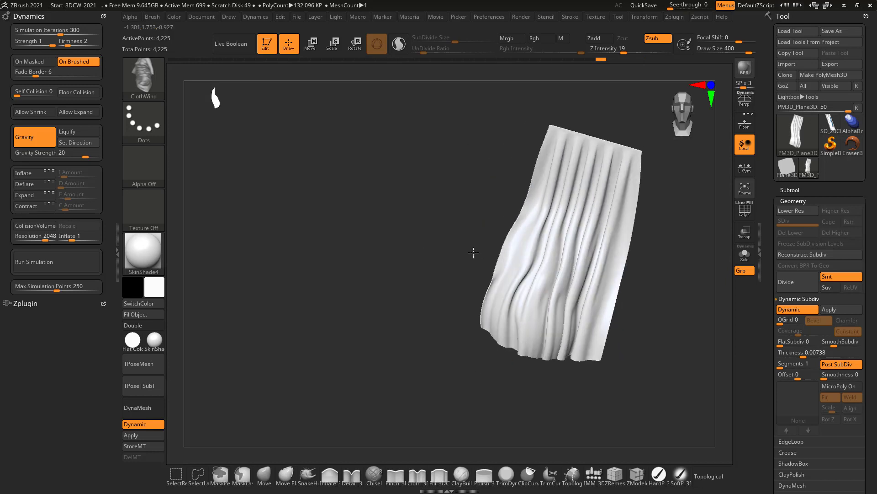
alt+drag(453, 210, 299, 218)
shift+right_click(307, 218)
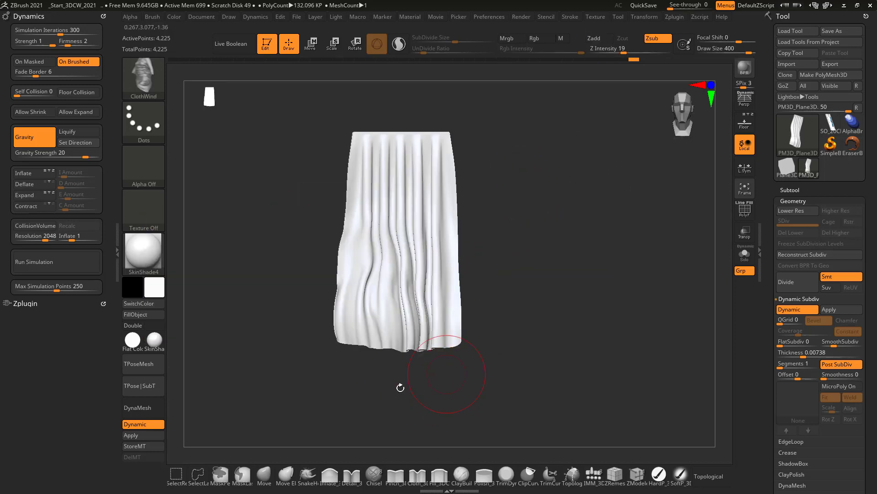